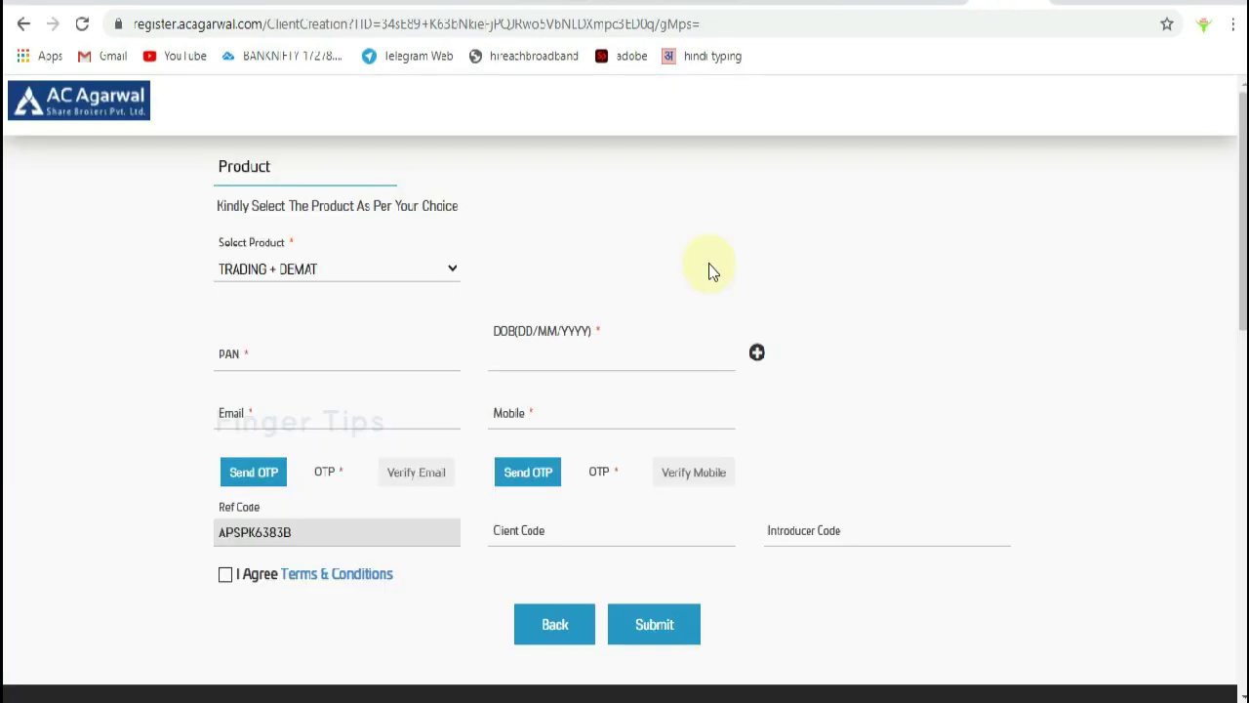
# - Allow the registration site to use the camera and microphone
pyautogui.scroll(-1, 710, 308)
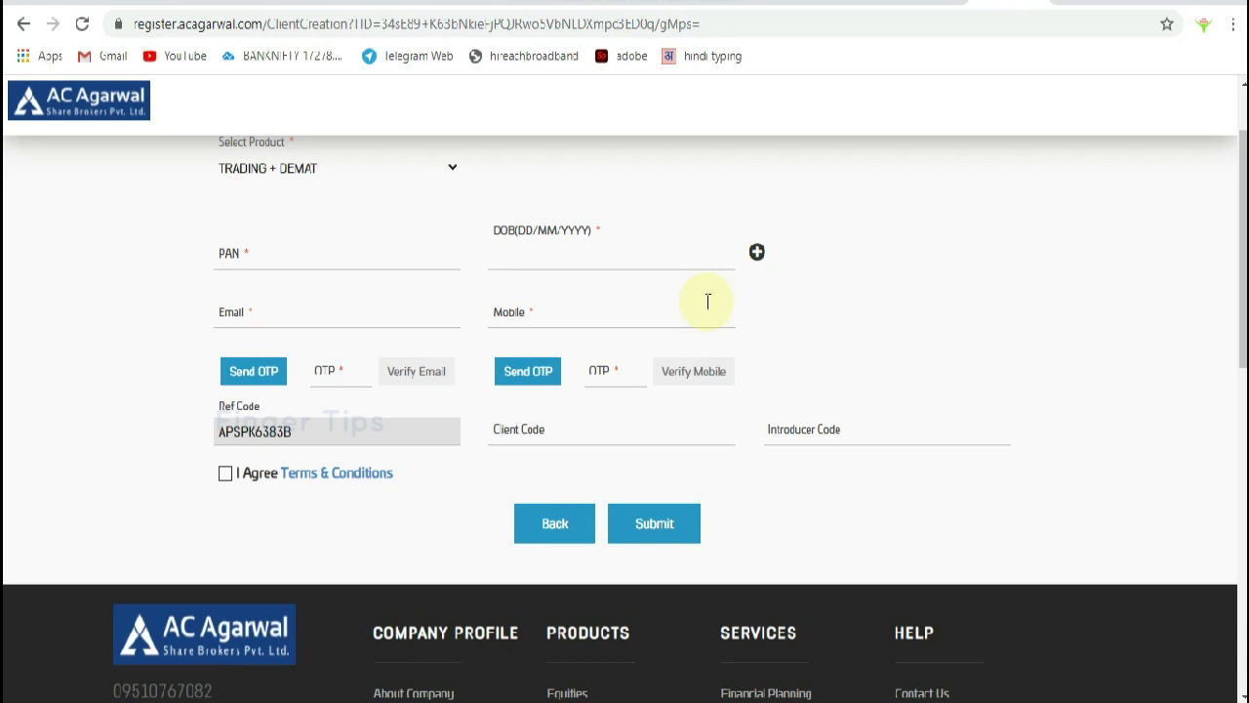
pyautogui.scroll(1, 708, 301)
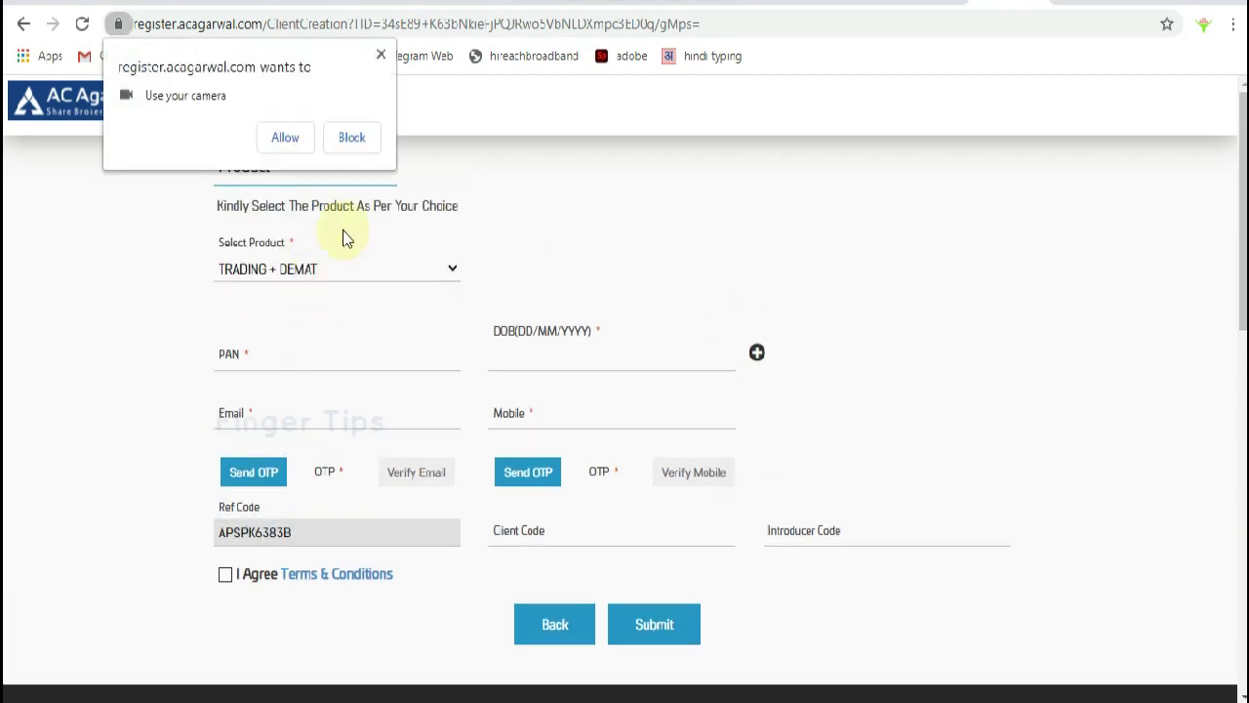
pyautogui.click(285, 138)
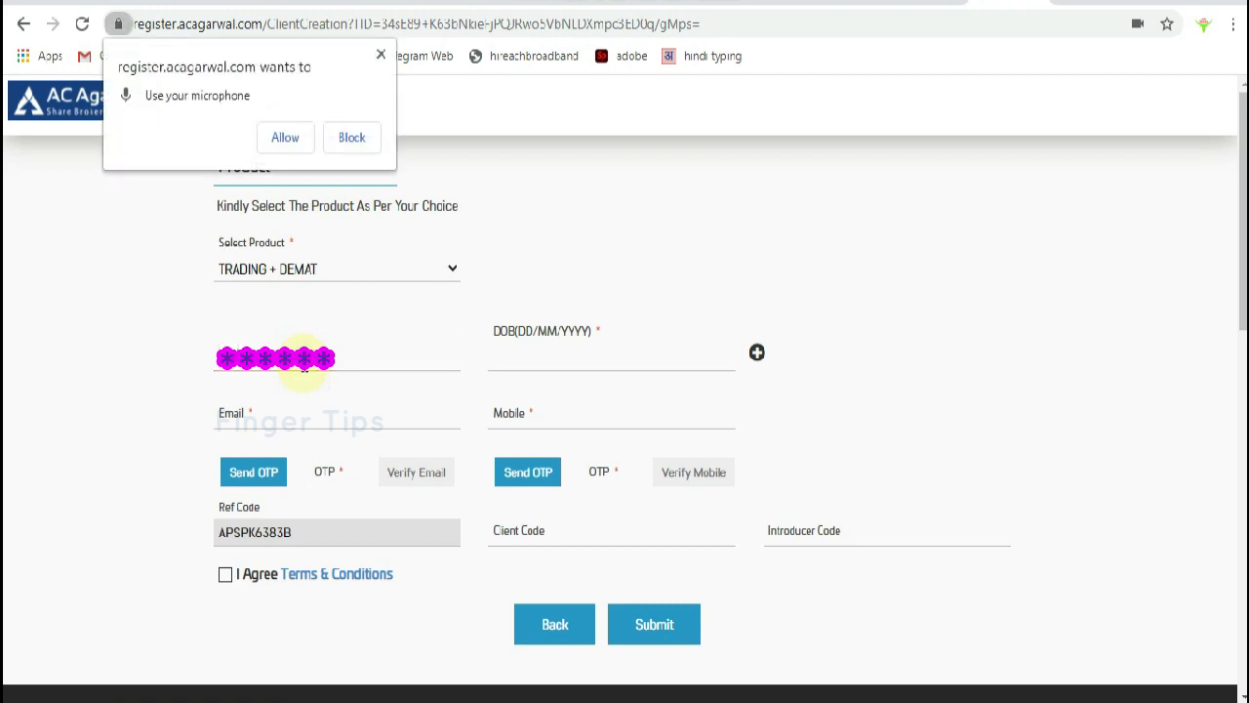
pyautogui.click(278, 146)
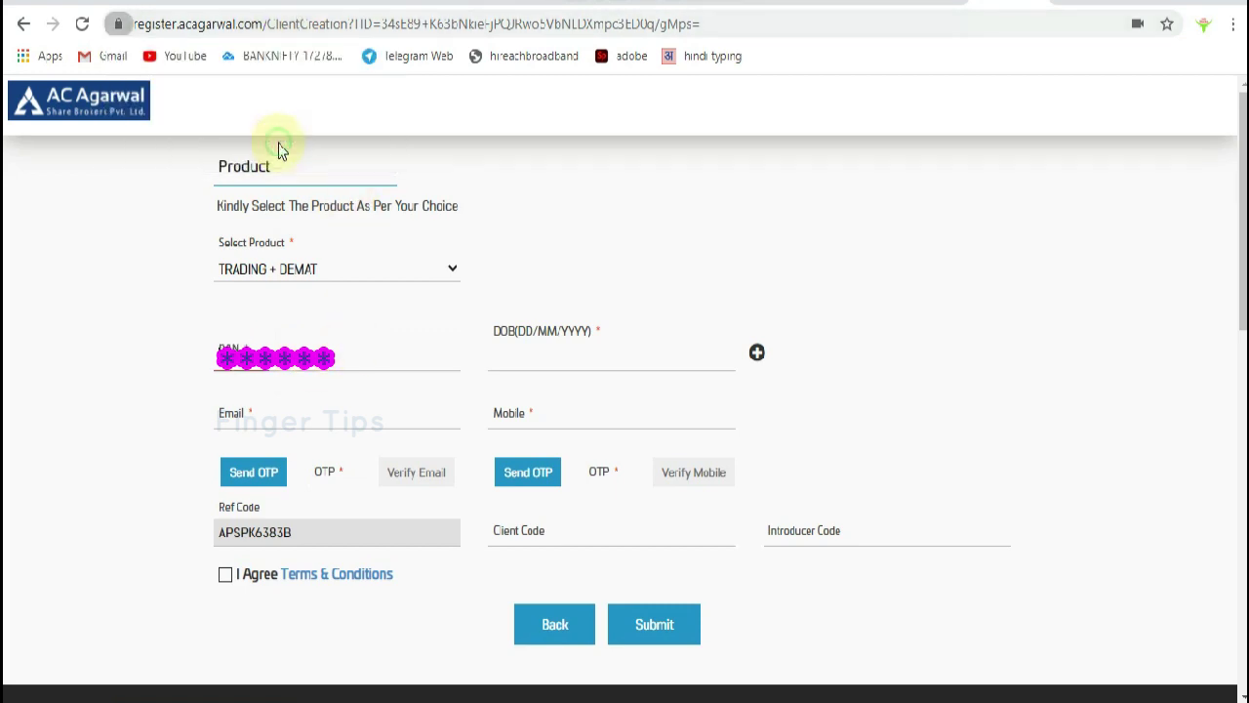
# - Enter the applicant's PAN and choose the applicant's date of birth from the calendar
pyautogui.click(281, 343)
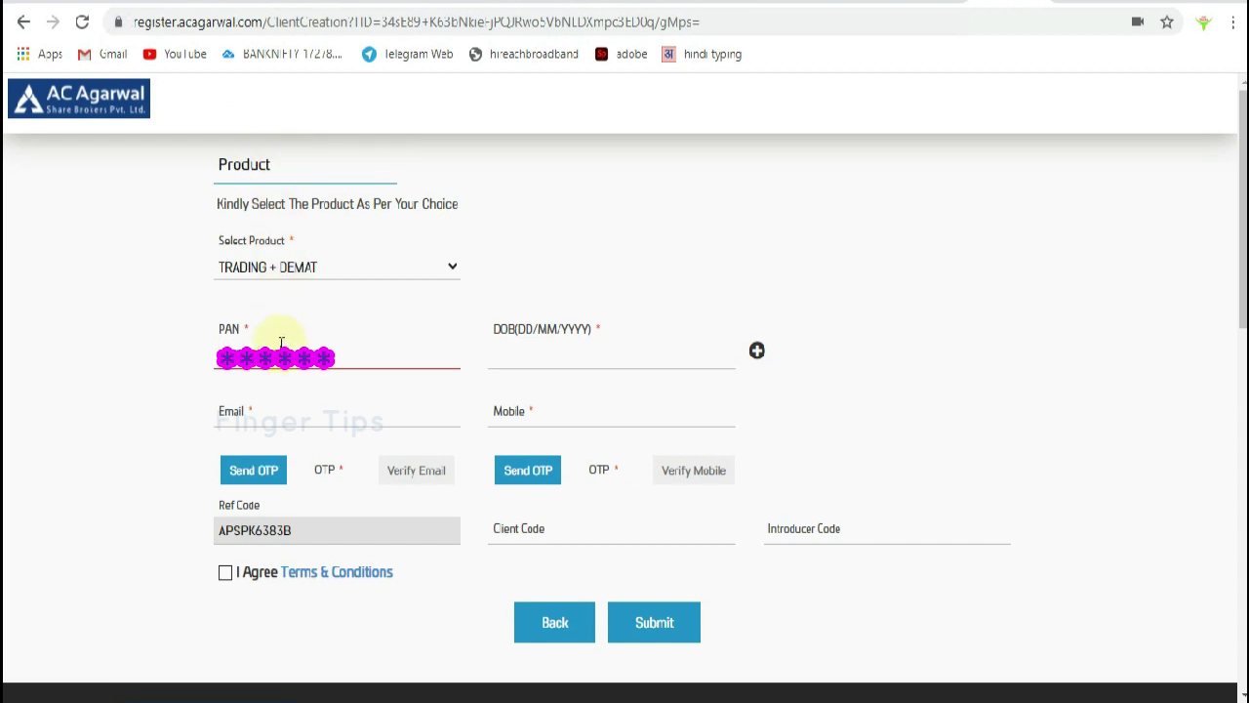
pyautogui.click(546, 356)
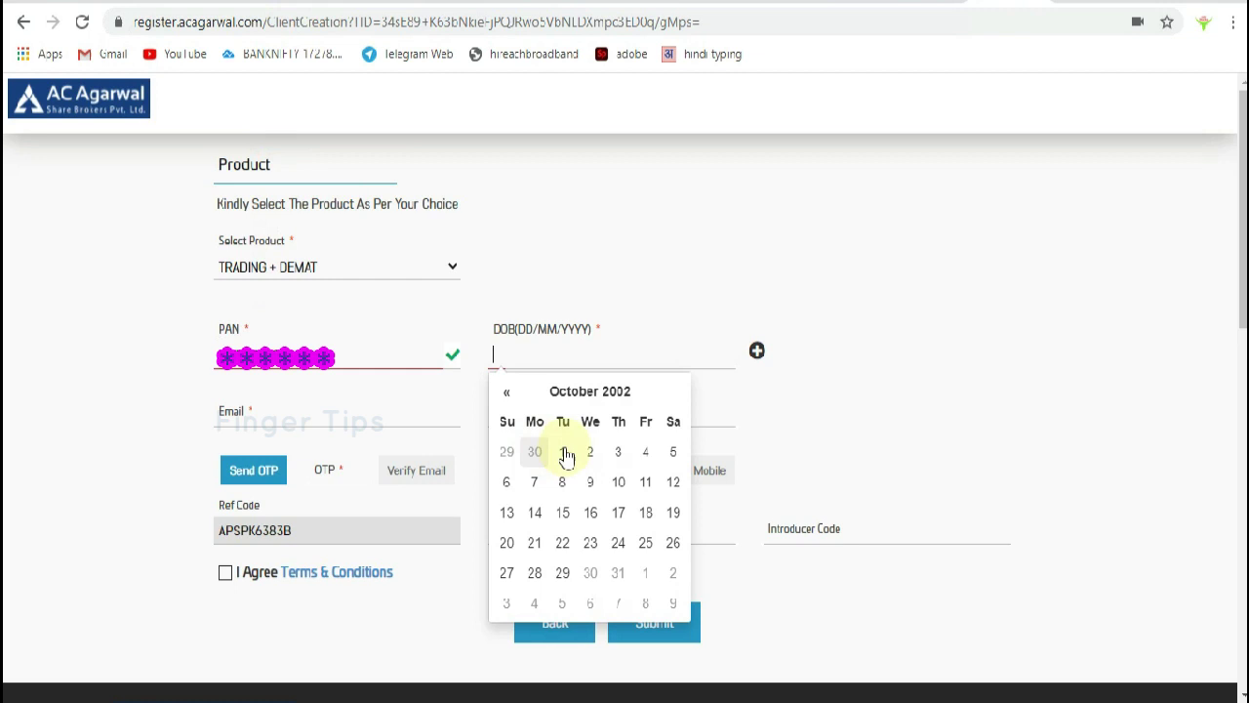
pyautogui.click(616, 398)
pyautogui.click(594, 398)
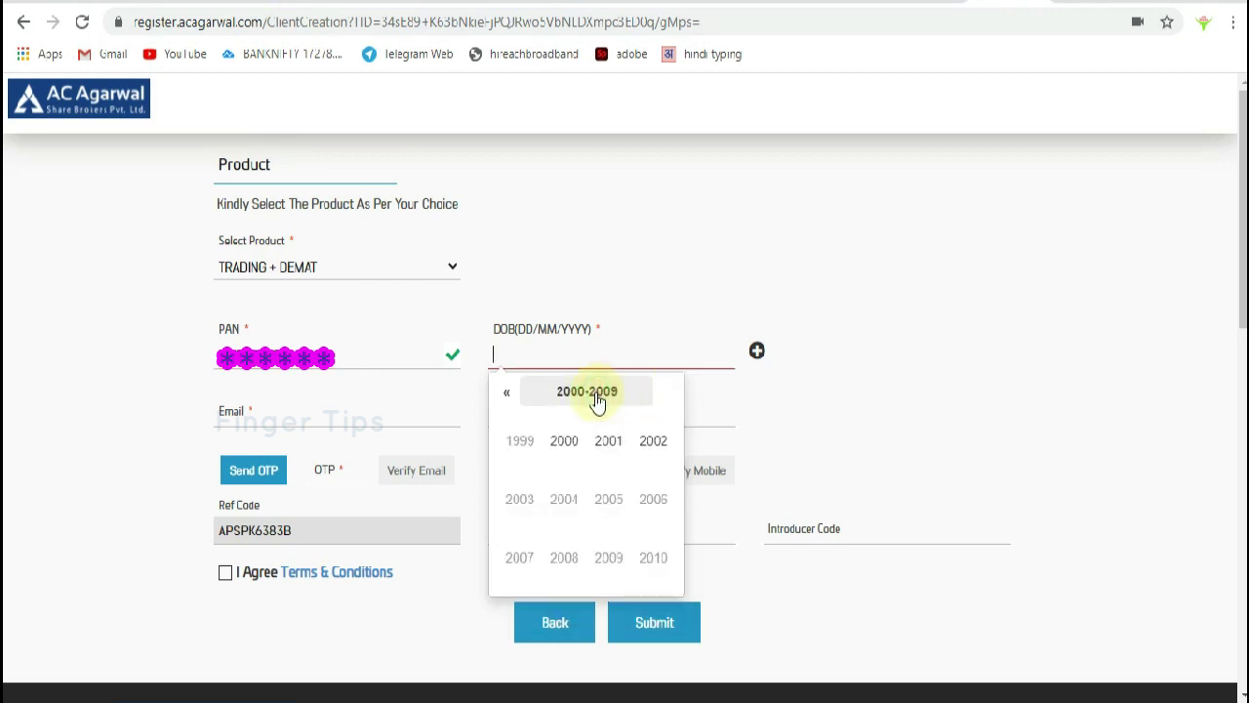
pyautogui.click(511, 394)
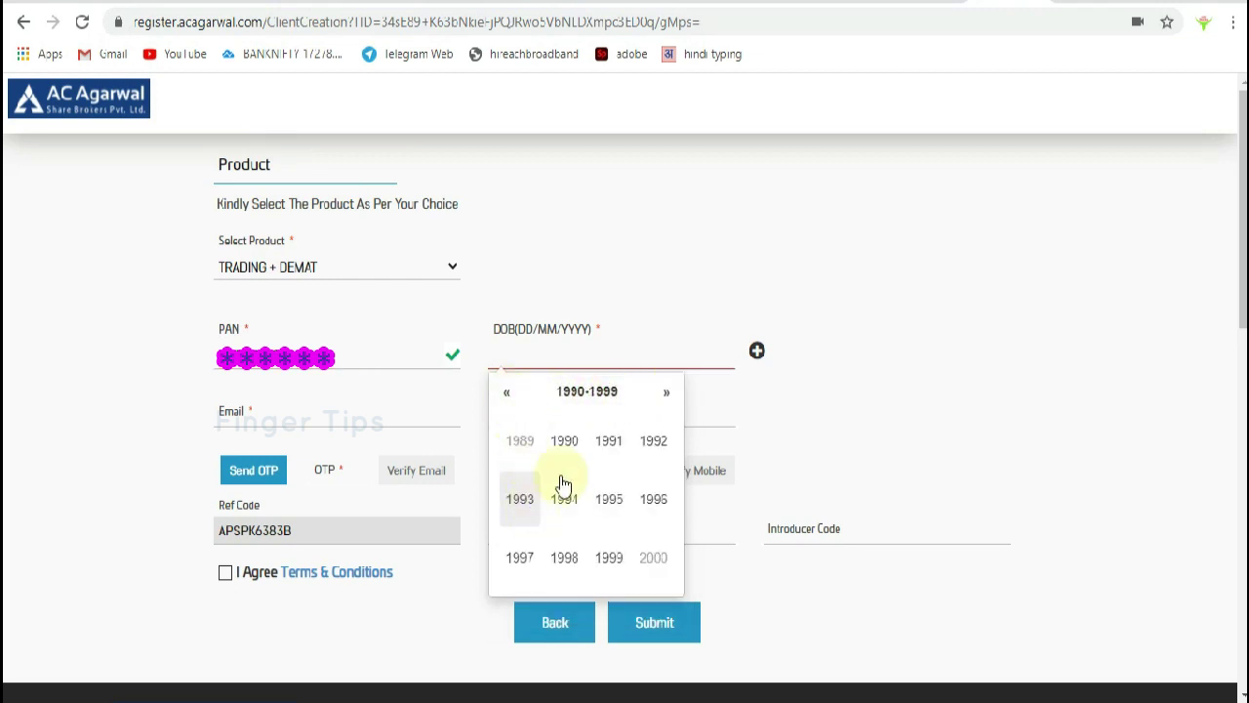
pyautogui.click(506, 394)
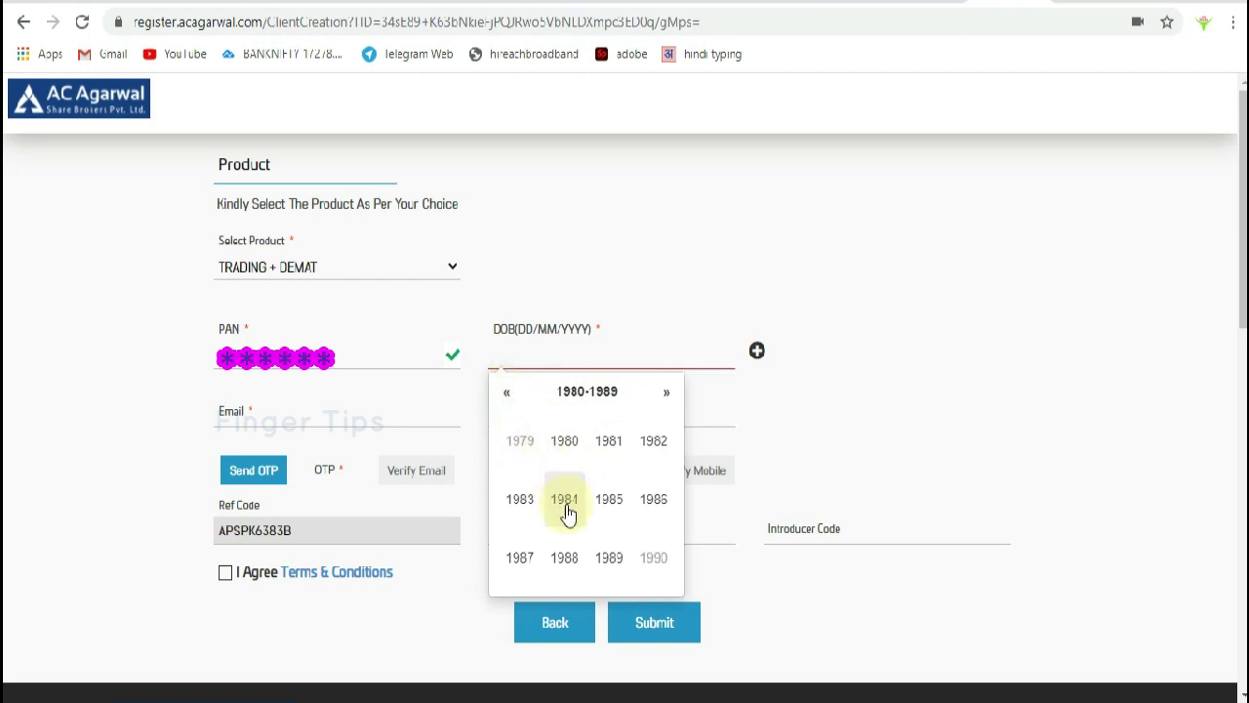
pyautogui.click(609, 499)
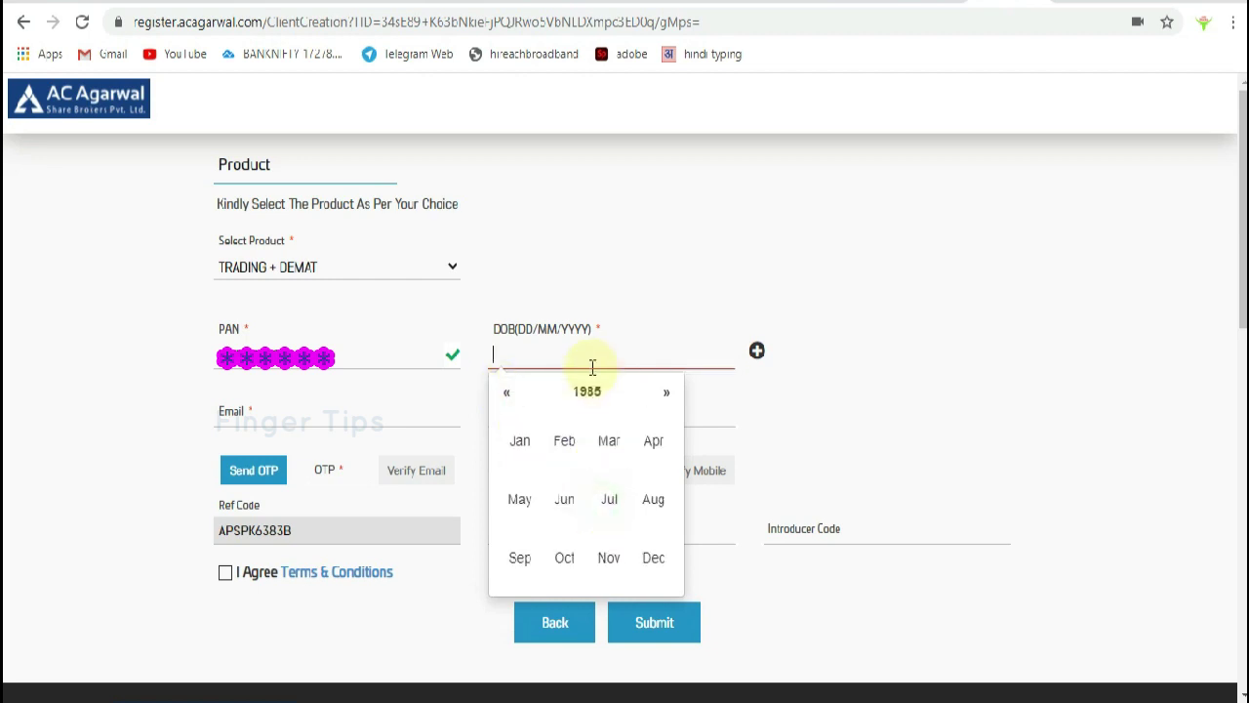
pyautogui.click(609, 558)
pyautogui.click(592, 520)
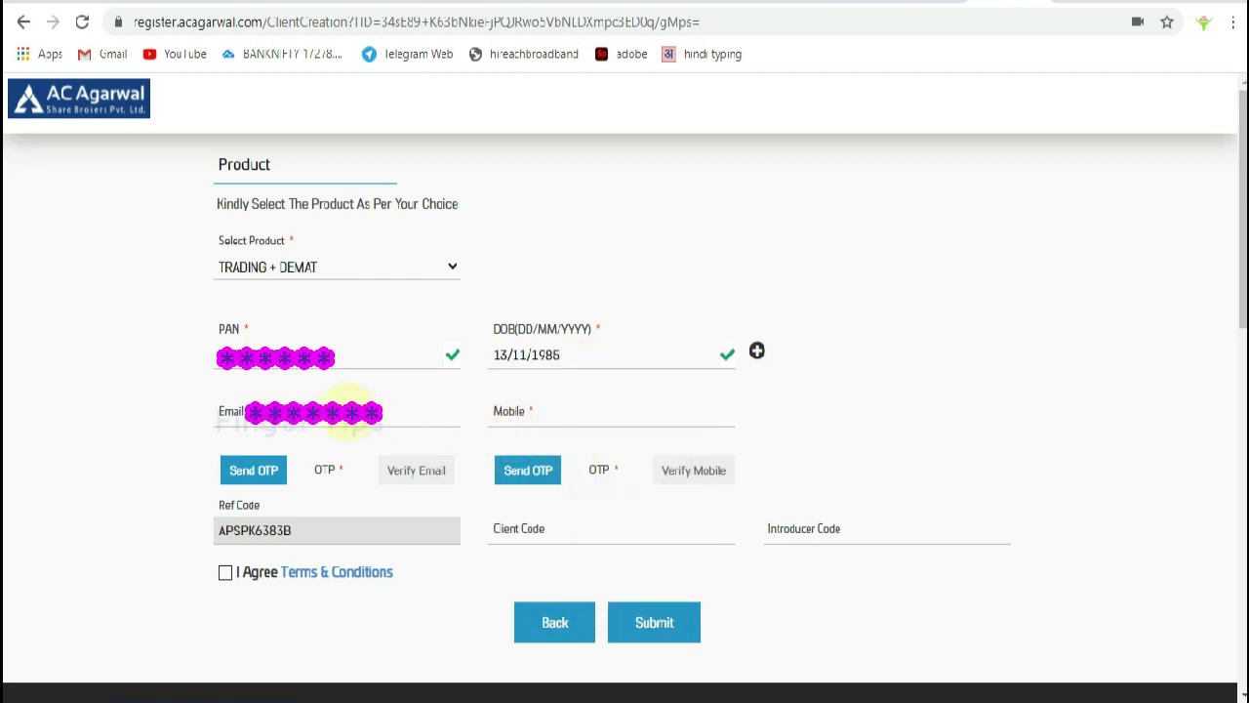
# - Enter the applicant's complete, valid e-mail address in the product form
pyautogui.click(337, 414)
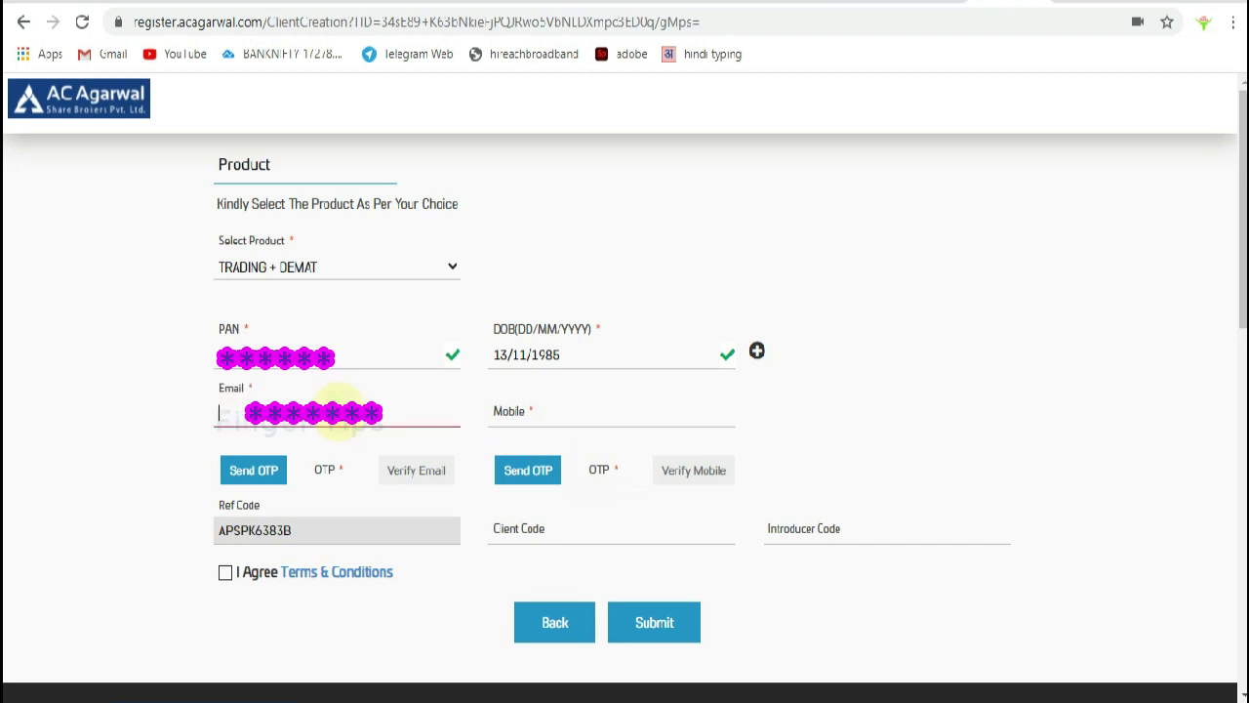
pyautogui.write('SURY')
pyautogui.press('Tab')
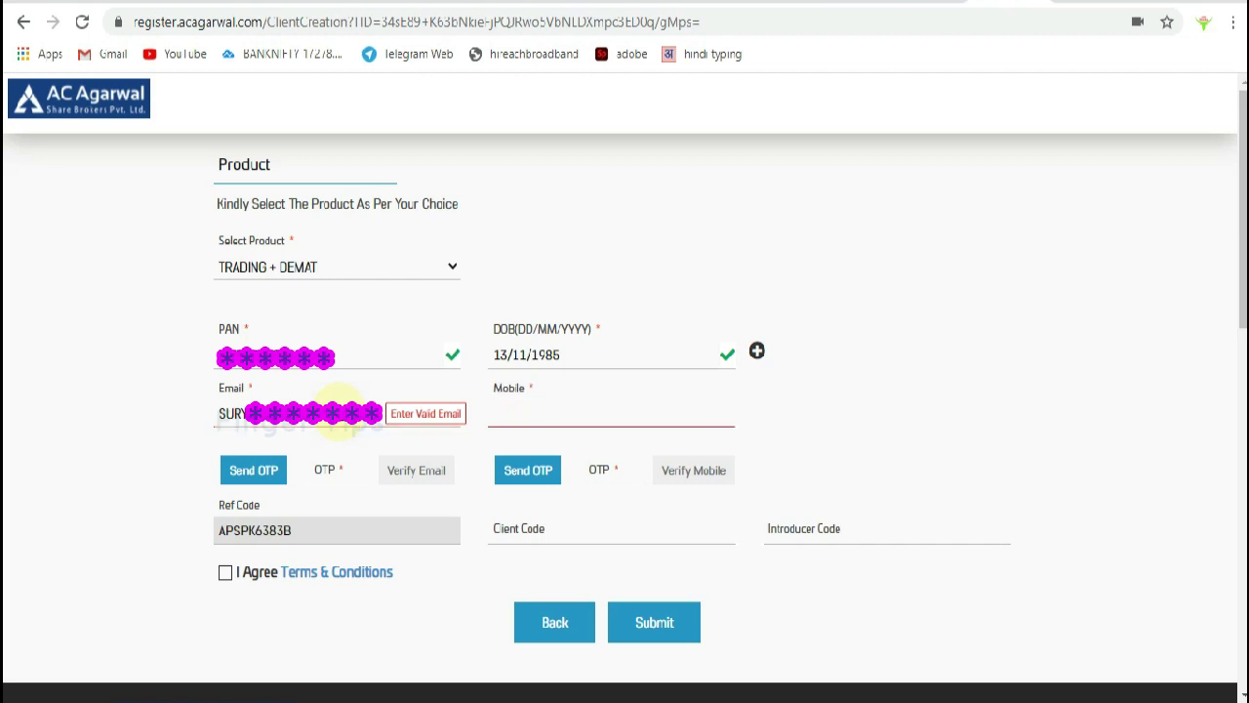
pyautogui.hotkey('shift', 'Tab')
pyautogui.write('SURY')
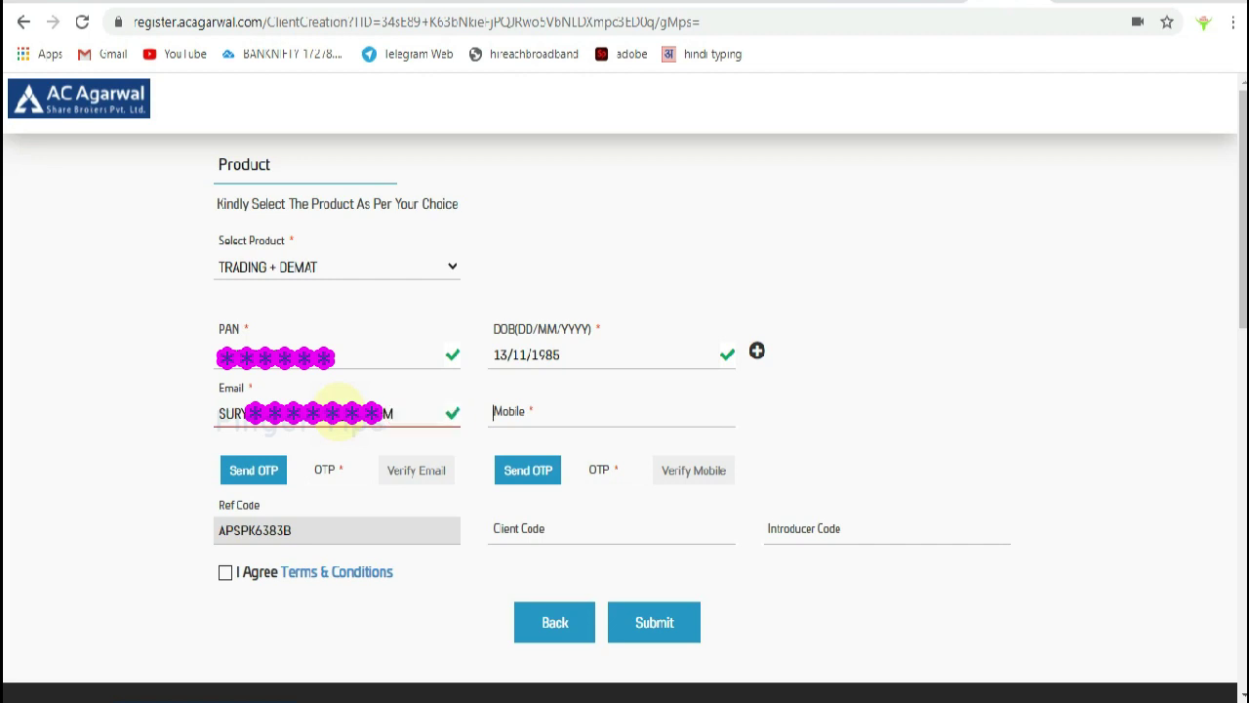
pyautogui.press('Tab')
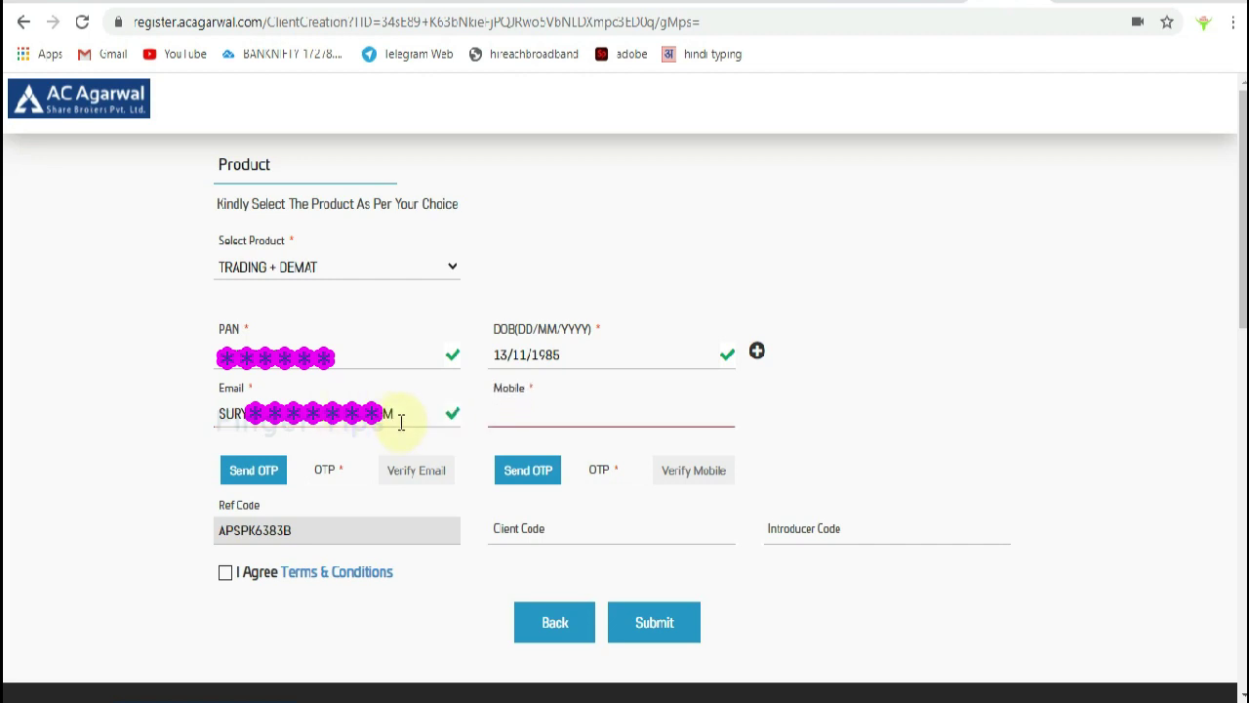
pyautogui.click(398, 418)
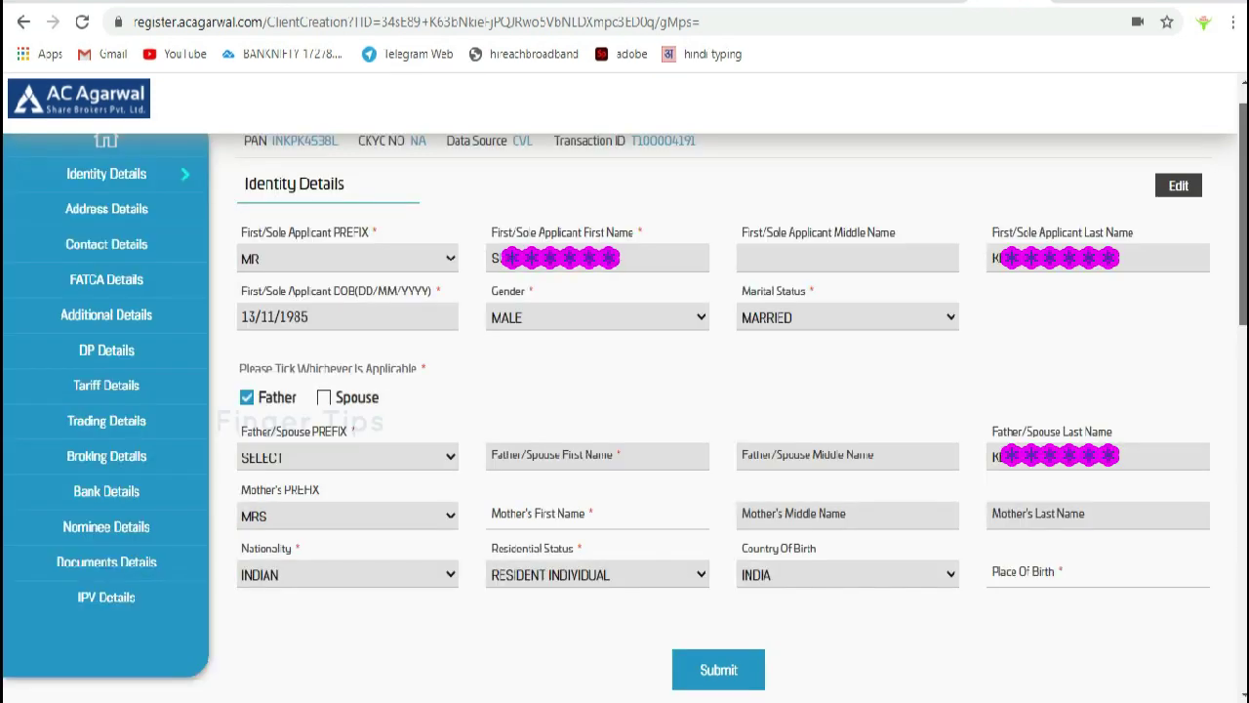
pyautogui.doubleClick(323, 399)
pyautogui.click(329, 399)
pyautogui.click(429, 397)
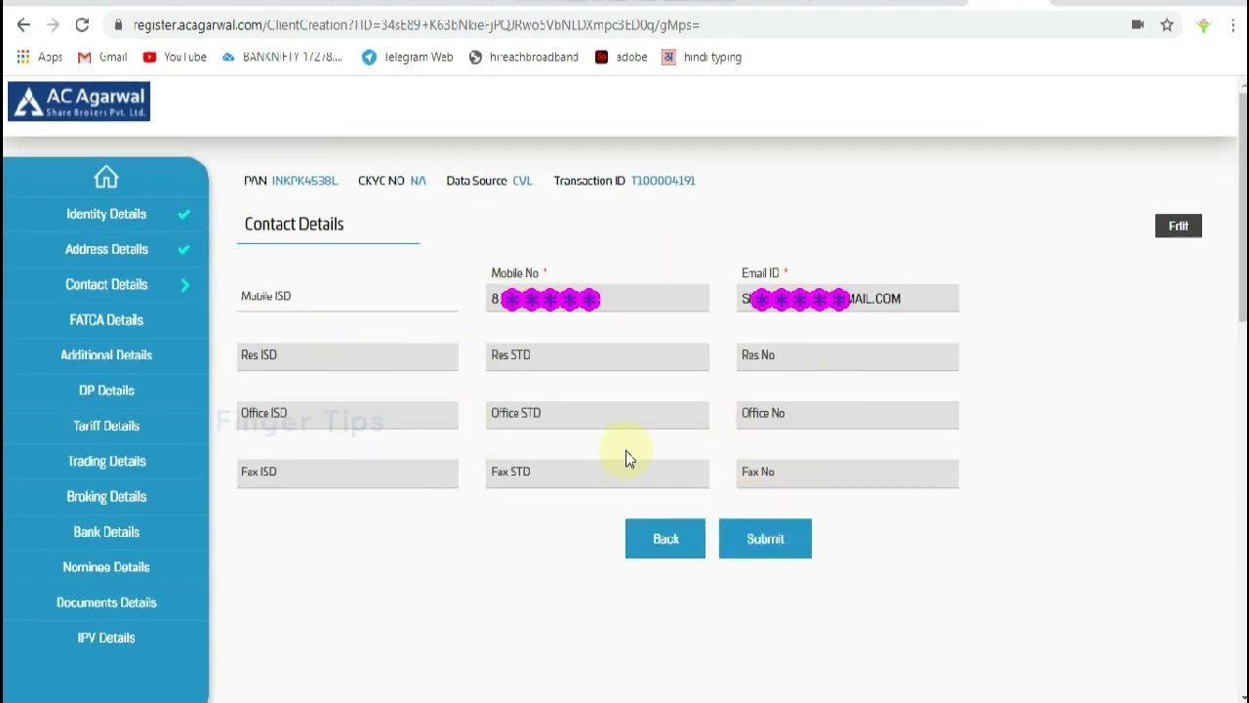
# - Submit the applicant's contact details
pyautogui.click(794, 545)
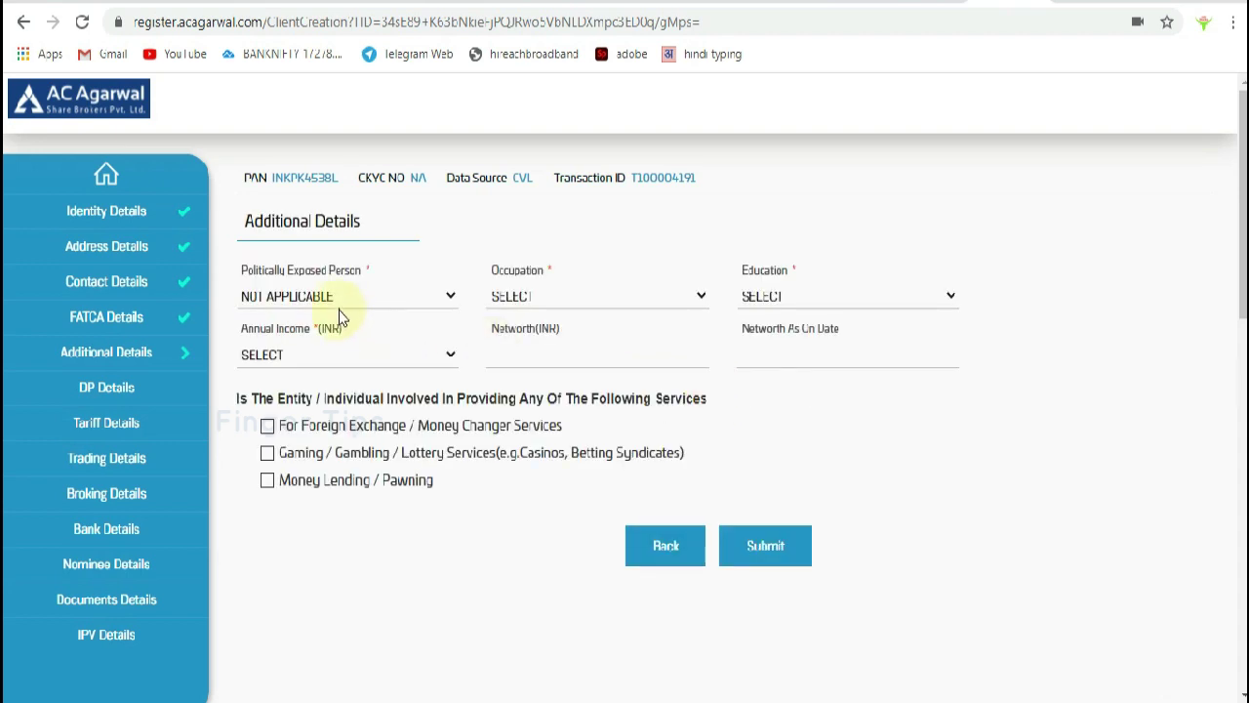
# - Set the occupation to Business, education to Post Graduate and annual income to 1-5 Lac, and submit the additional details
pyautogui.click(535, 302)
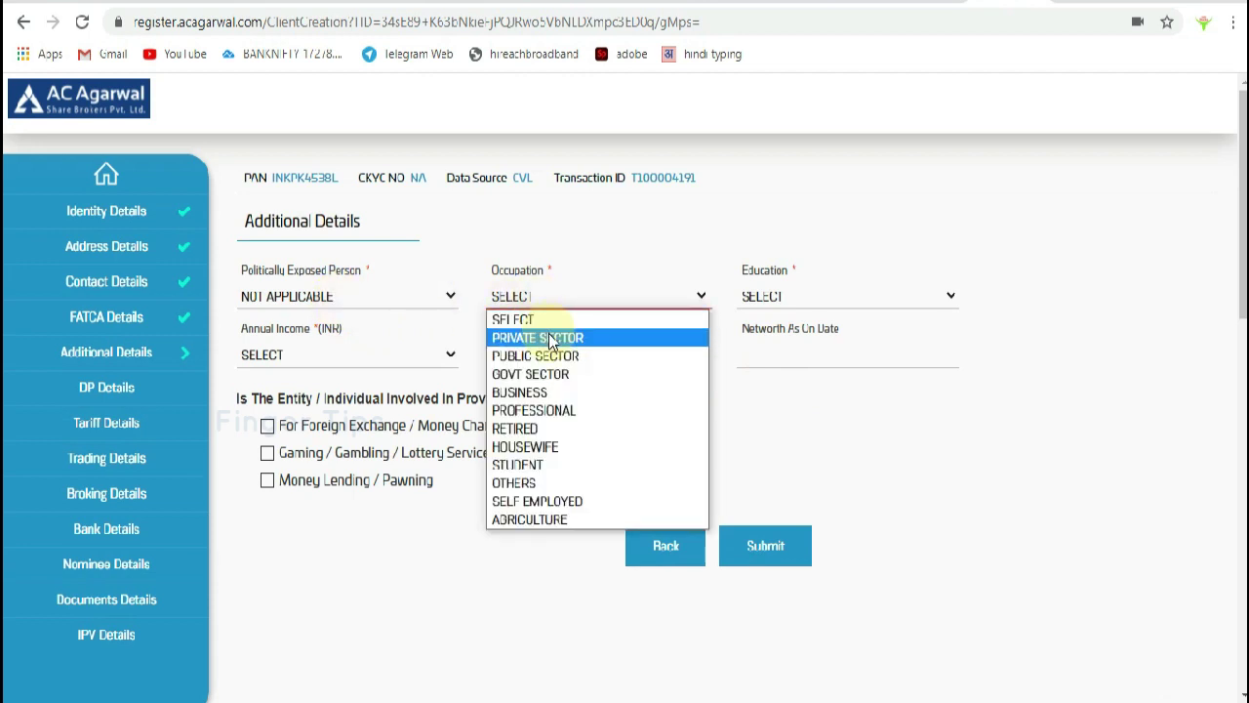
pyautogui.click(551, 394)
pyautogui.click(767, 295)
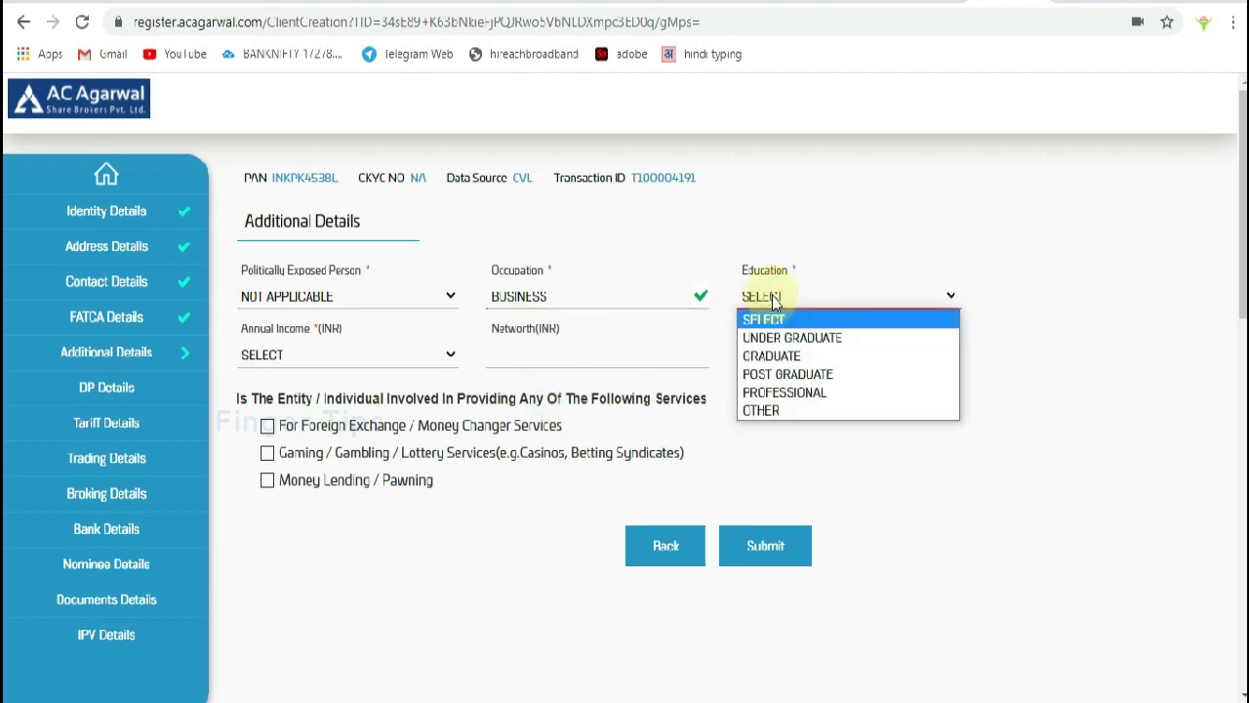
pyautogui.click(806, 374)
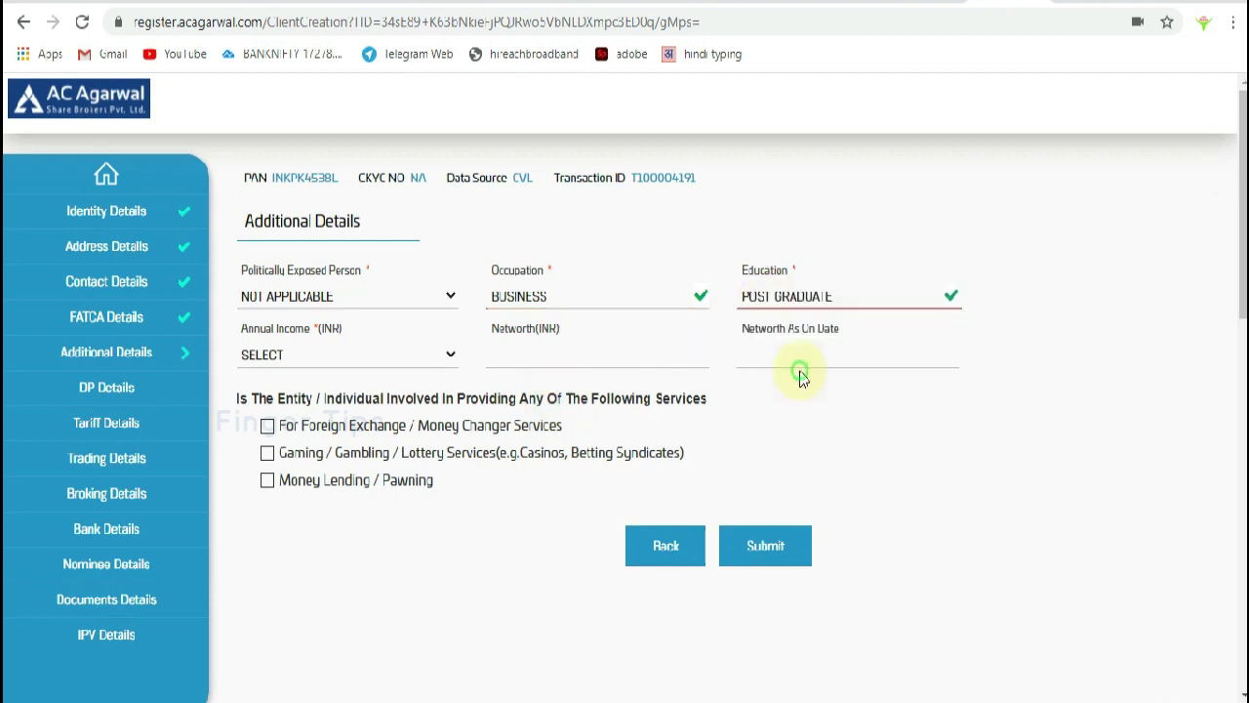
pyautogui.click(287, 359)
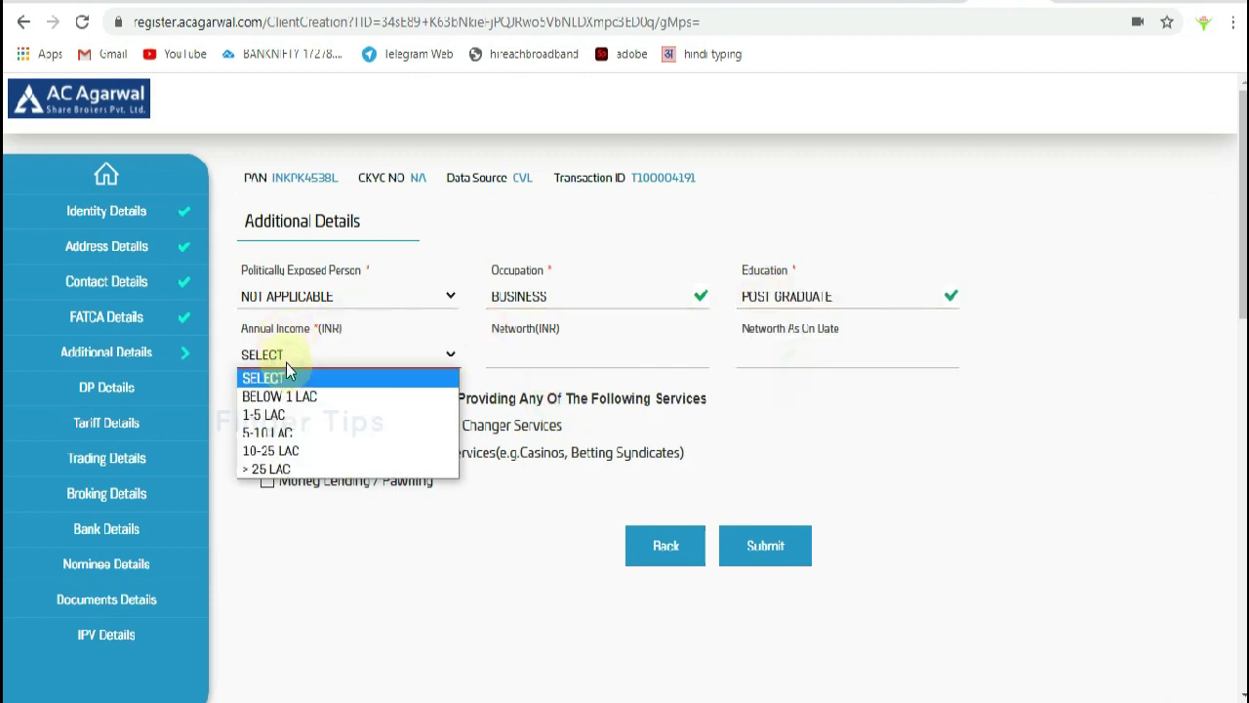
pyautogui.click(308, 422)
pyautogui.click(525, 355)
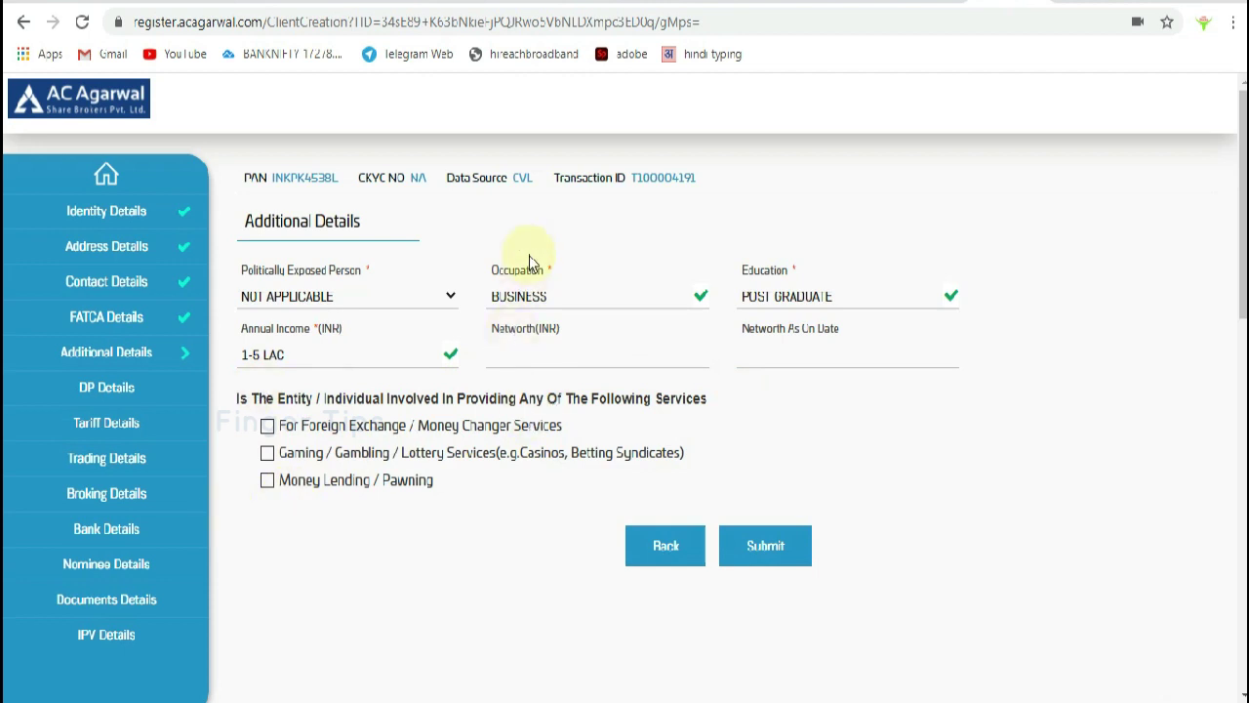
pyautogui.click(767, 539)
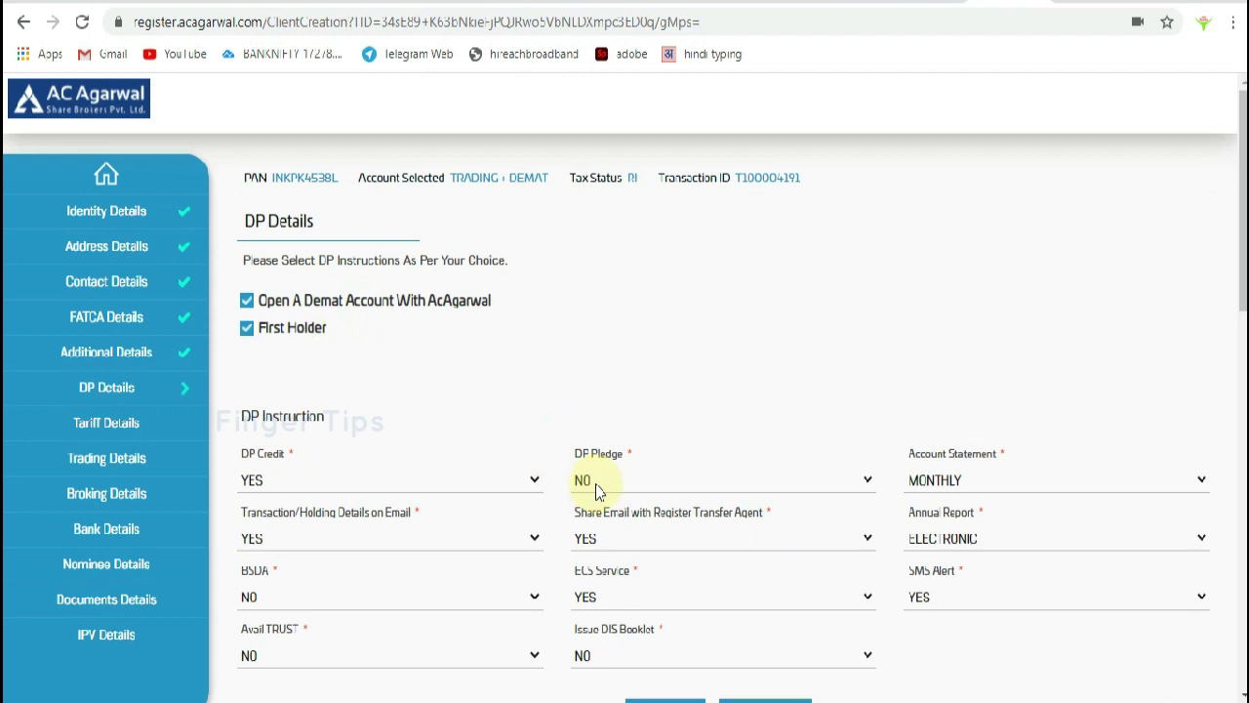
# - Set the account statement frequency to Weekly and submit the DP and tariff details
pyautogui.click(993, 485)
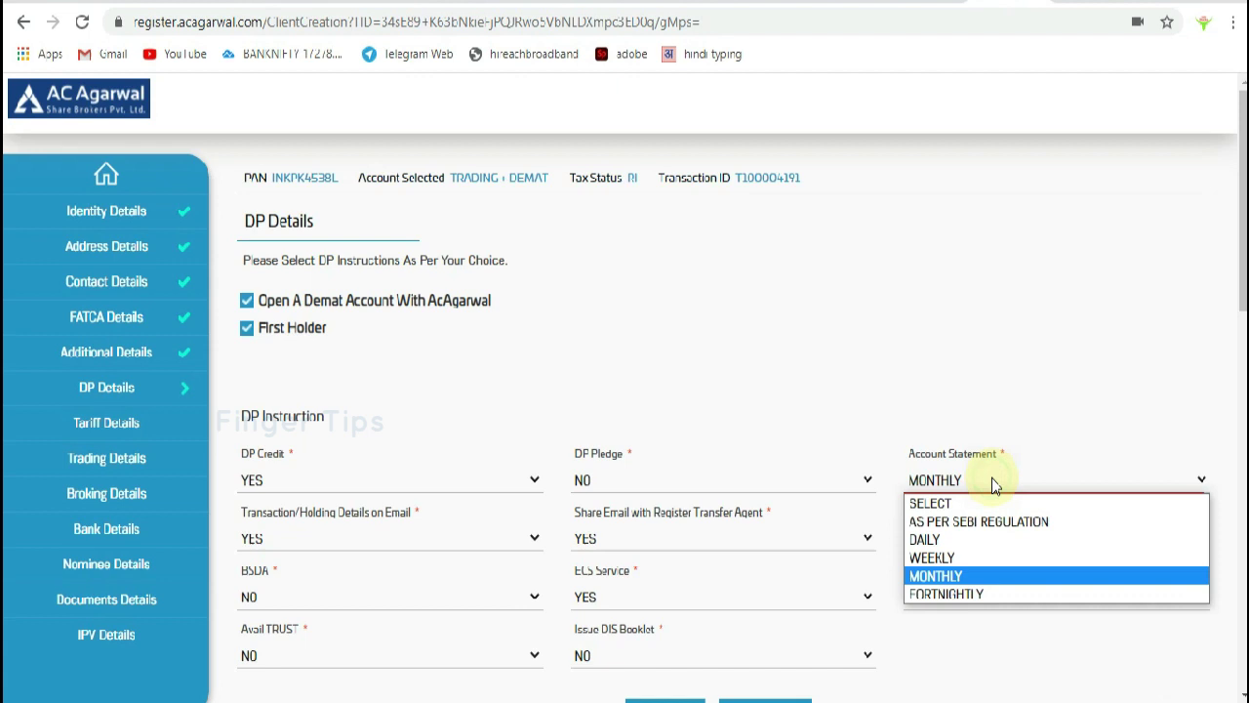
pyautogui.click(996, 557)
pyautogui.click(765, 700)
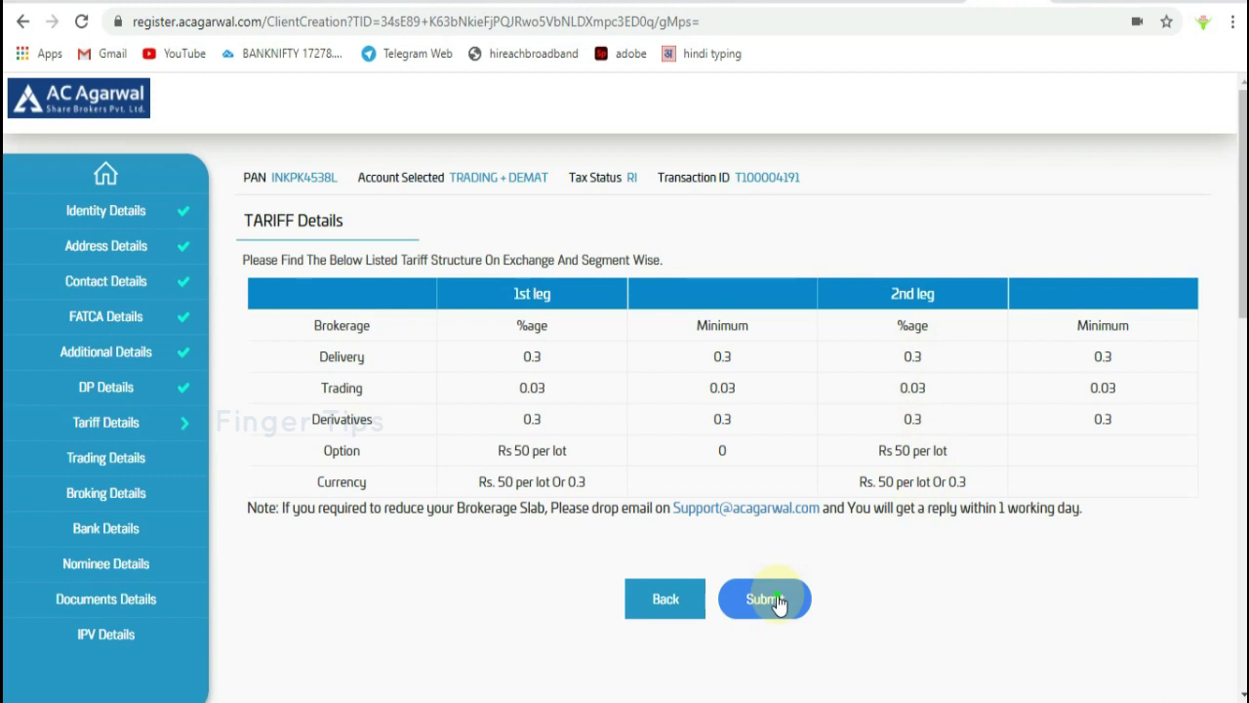
pyautogui.click(778, 602)
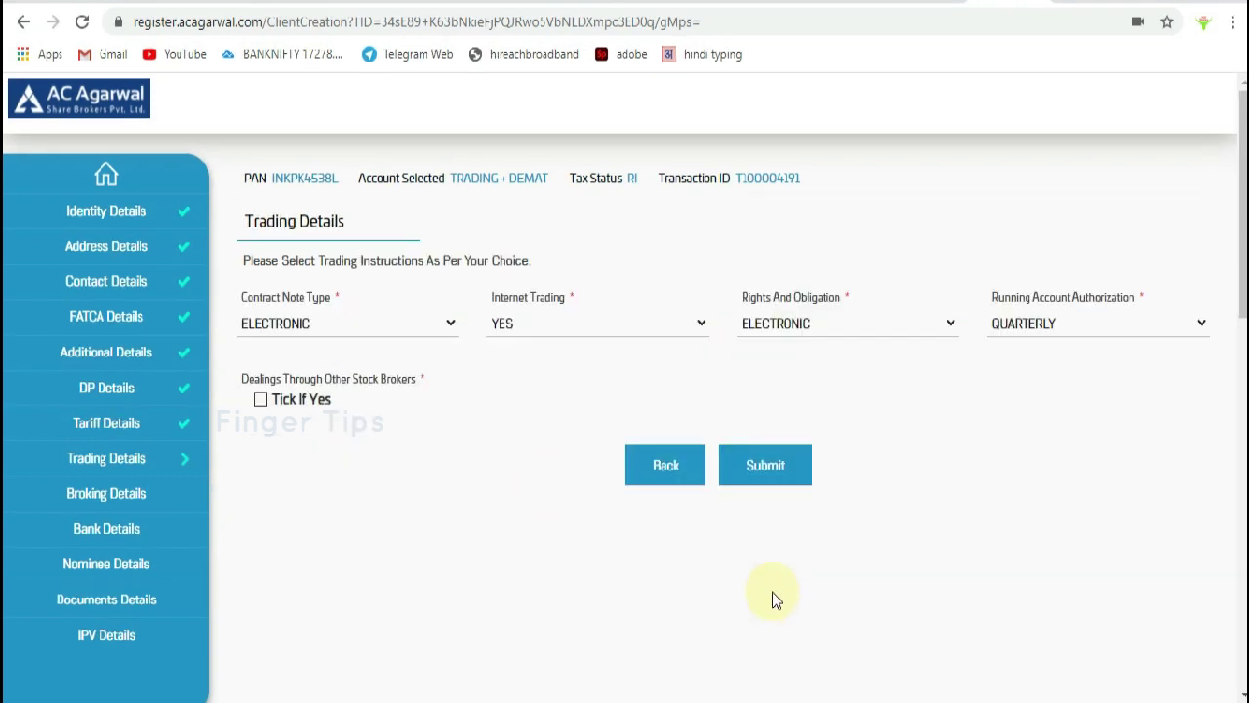
# - Submit the trading details with electronic contract notes and quarterly running account authorization
pyautogui.click(379, 332)
pyautogui.click(513, 359)
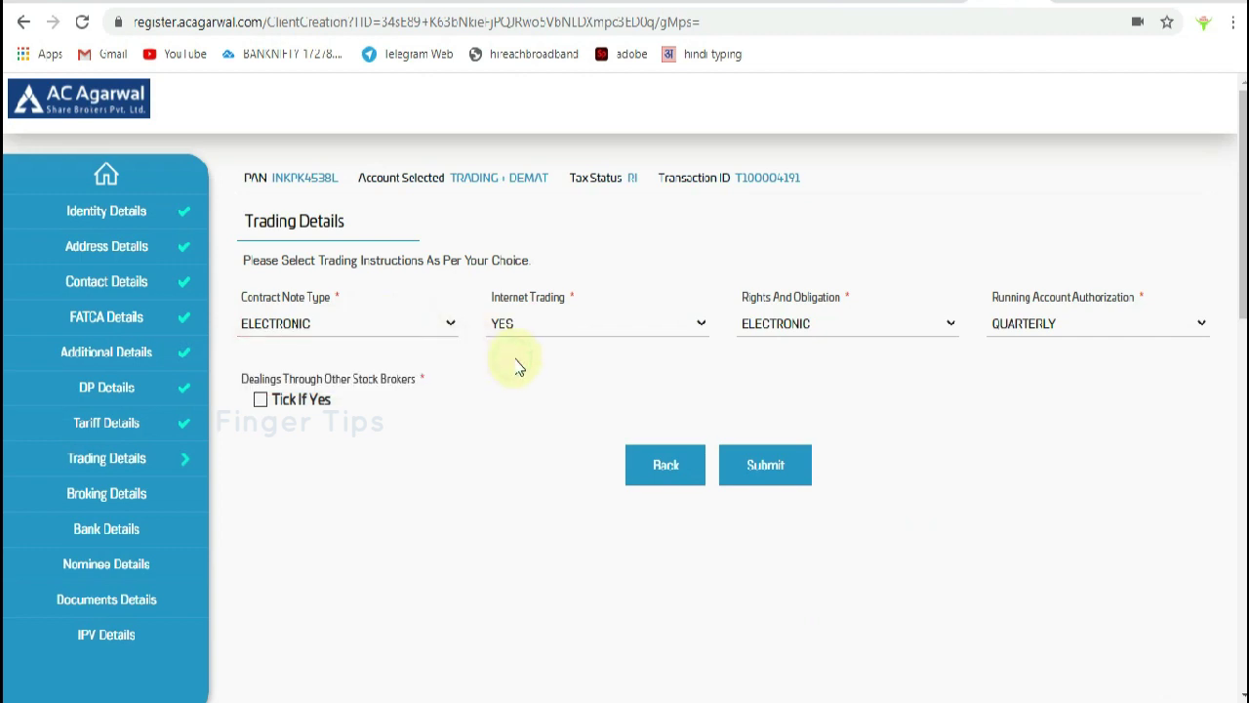
pyautogui.click(1018, 326)
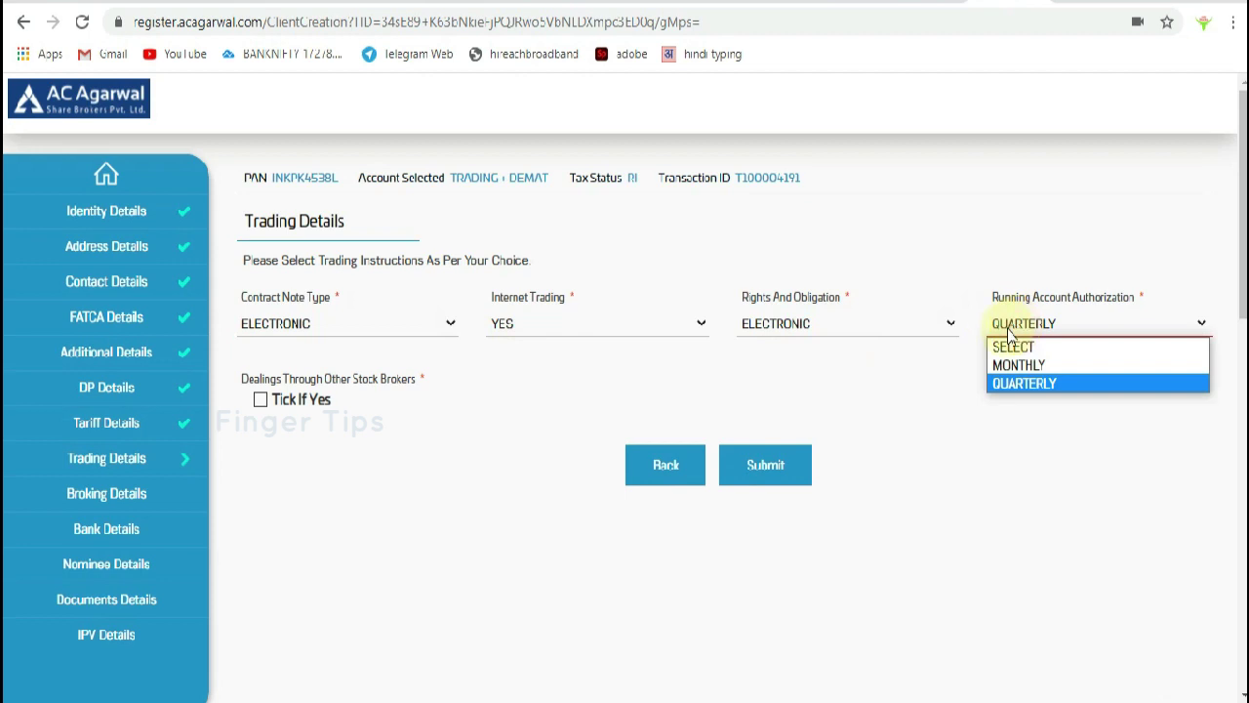
pyautogui.click(765, 467)
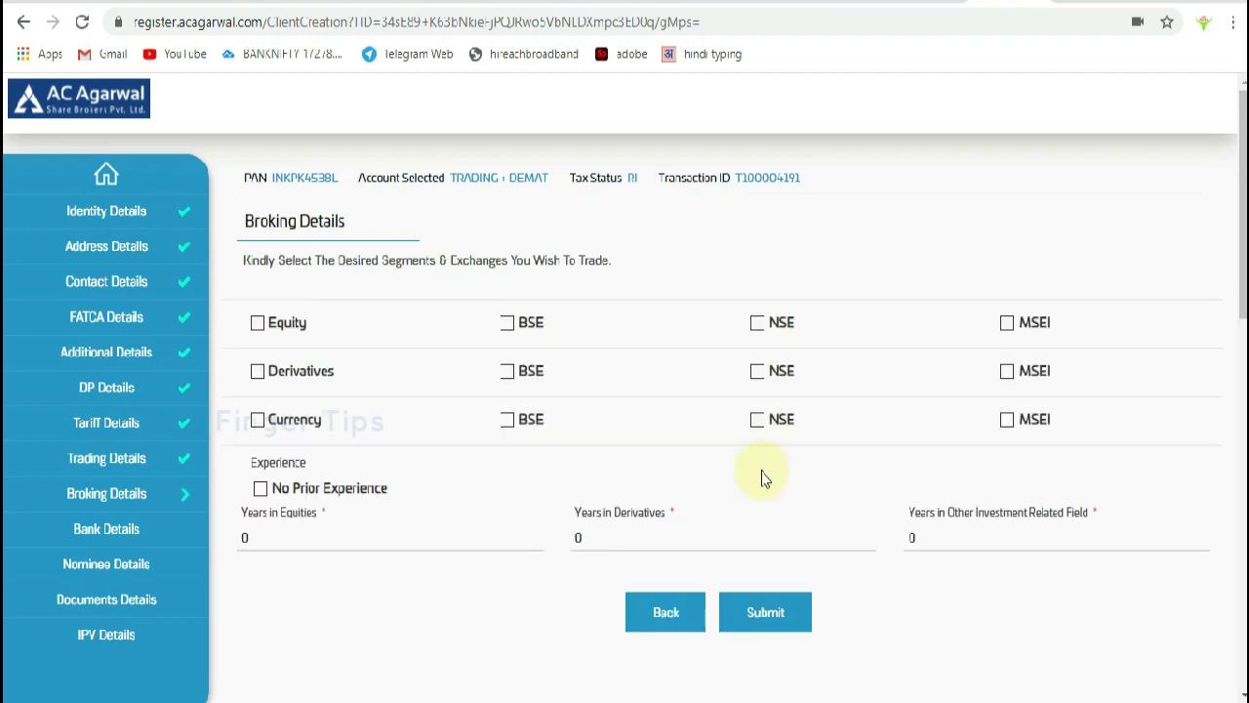
# - Enable Equity, Derivatives and Currency on BSE, NSE and MSEI, set the experience years to 5, 3 and 3, and submit the broking details
pyautogui.click(259, 330)
pyautogui.click(257, 373)
pyautogui.click(269, 424)
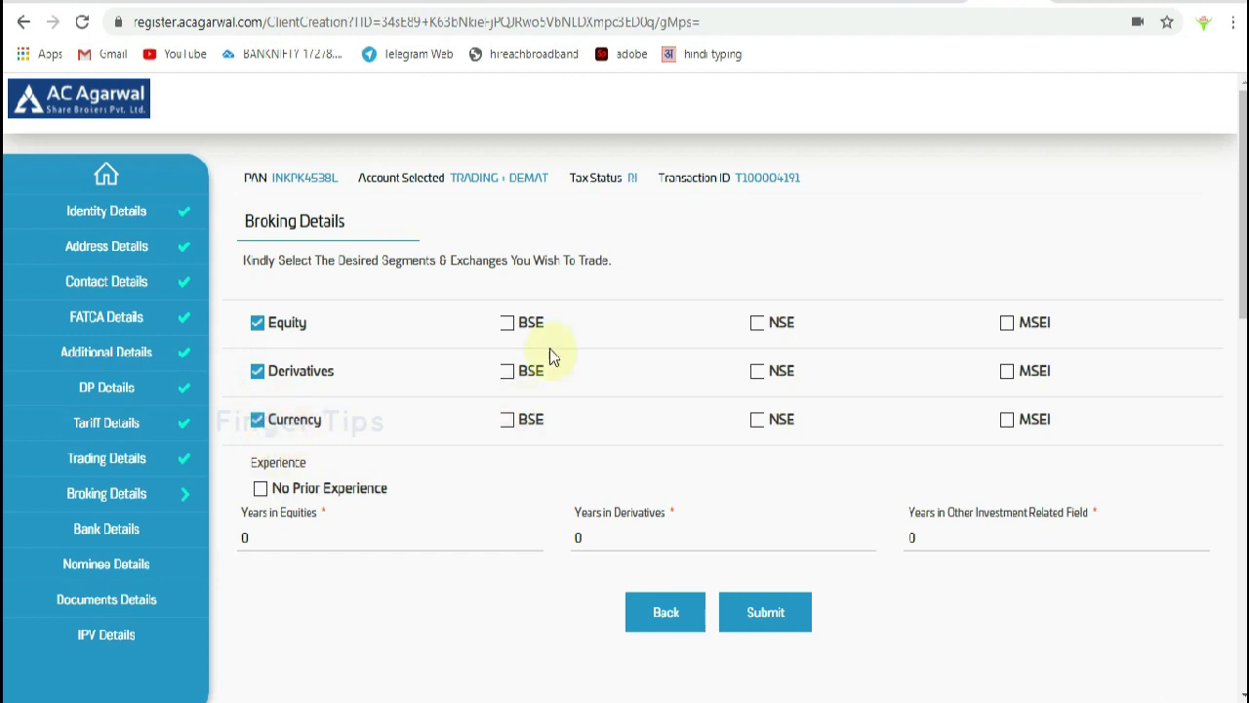
pyautogui.click(508, 323)
pyautogui.click(506, 381)
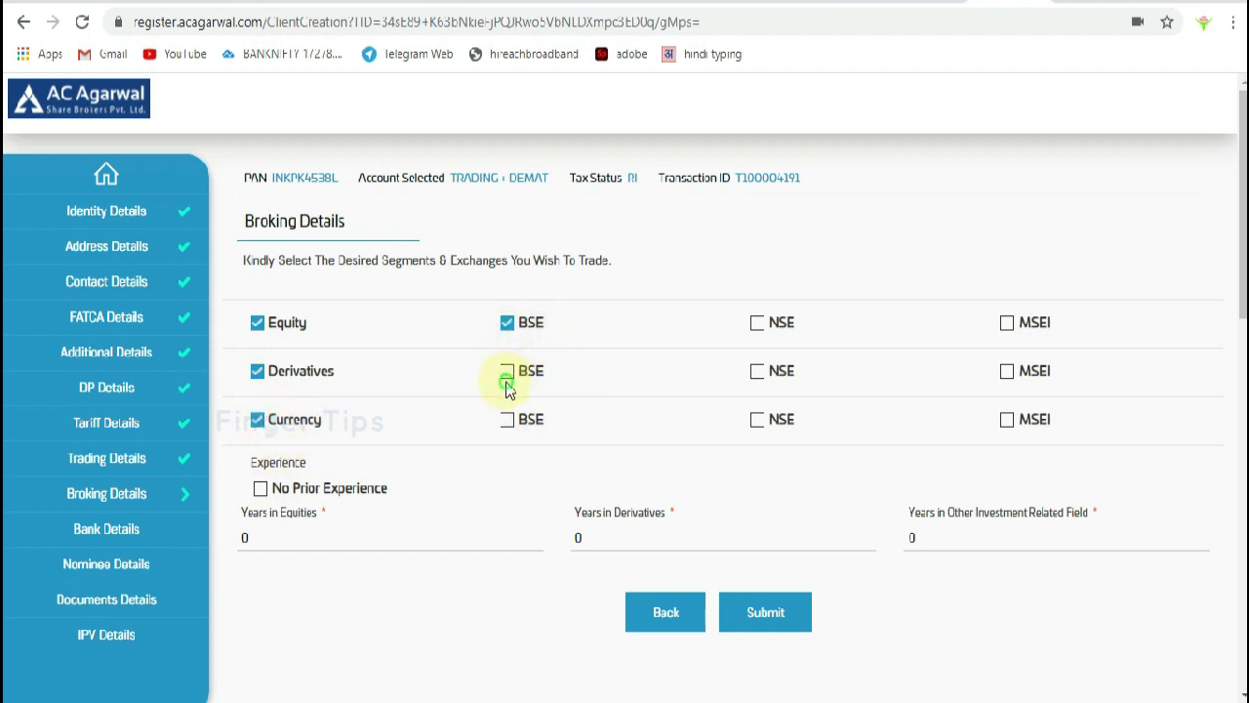
pyautogui.click(506, 420)
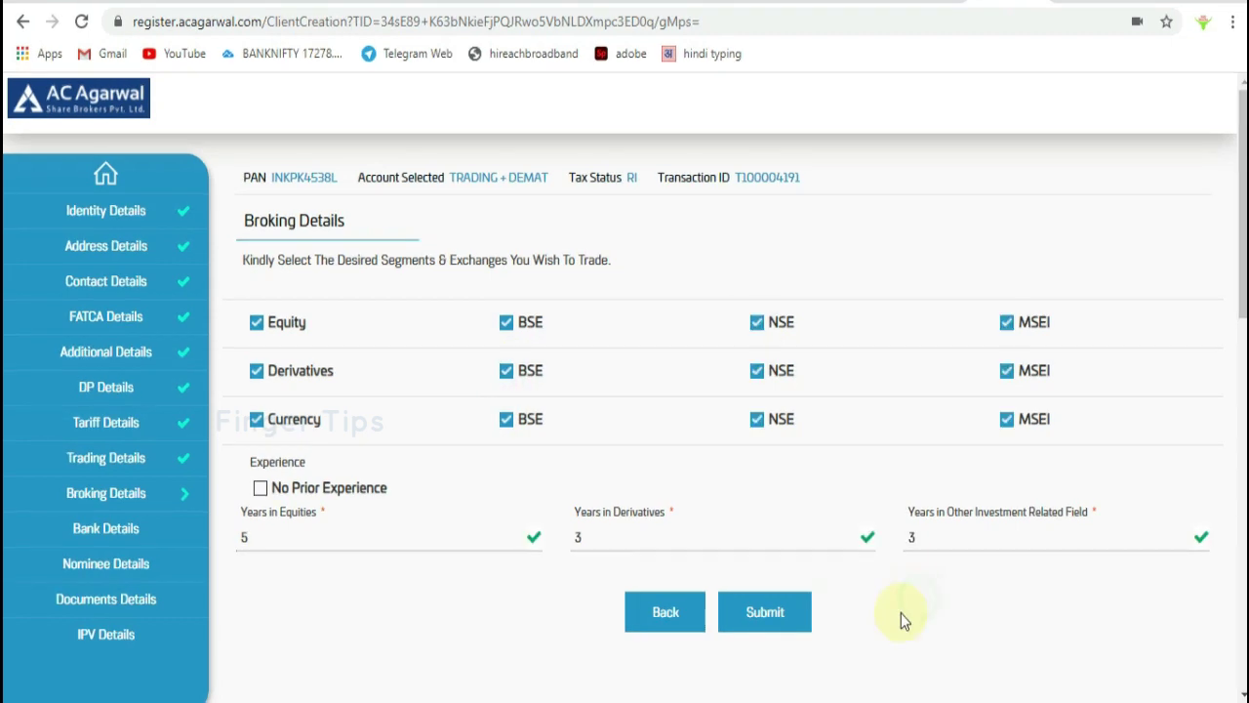
pyautogui.click(765, 612)
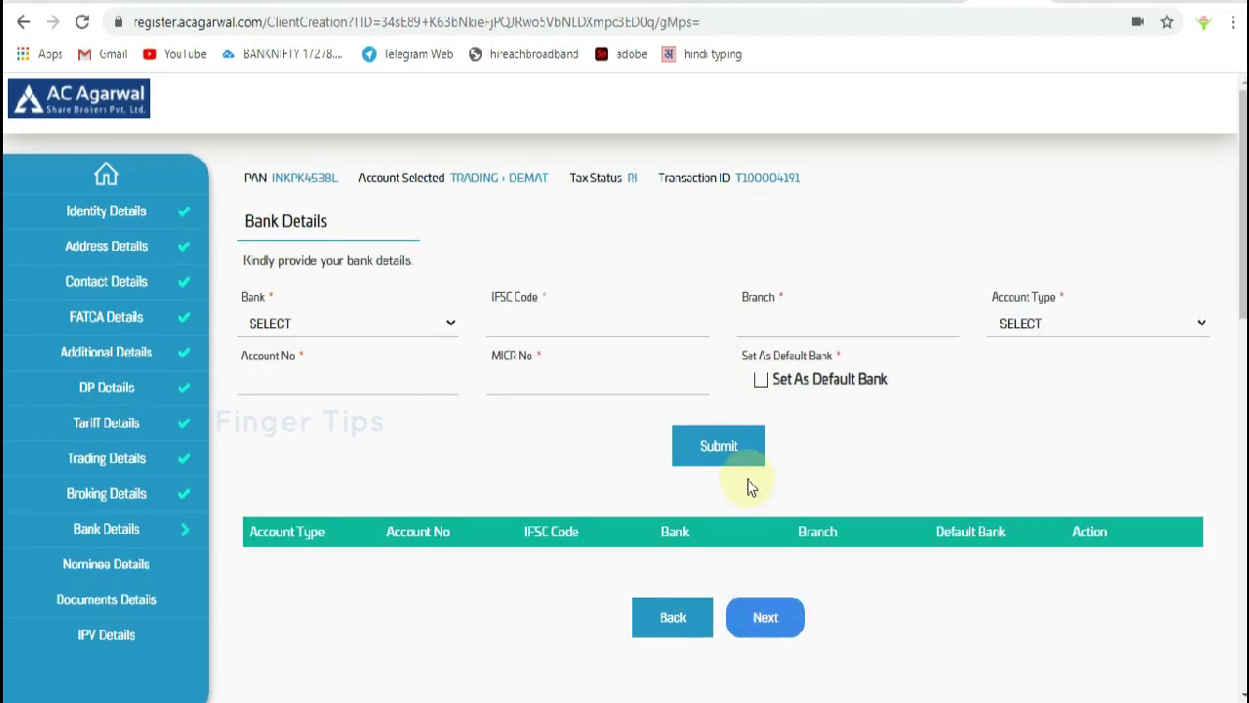
# - Select Canara Bank as the bank in the bank details and start the IFSC code entry
pyautogui.click(369, 322)
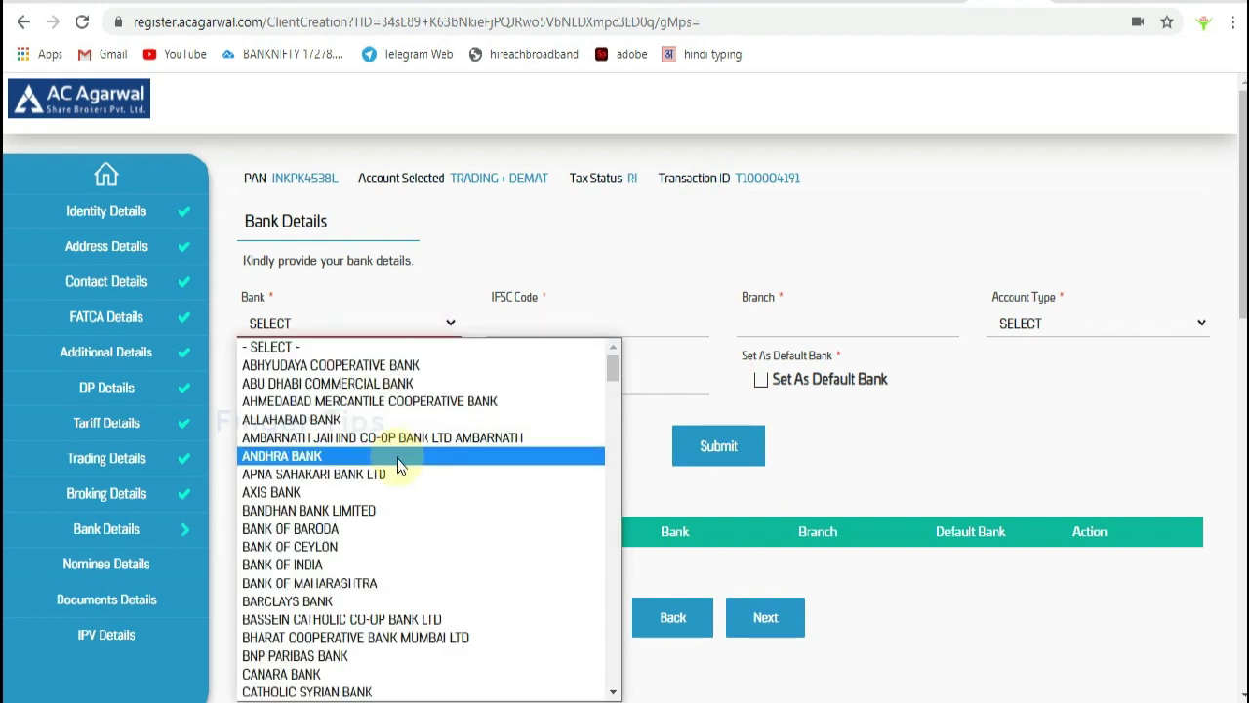
pyautogui.scroll(-4, 396, 468)
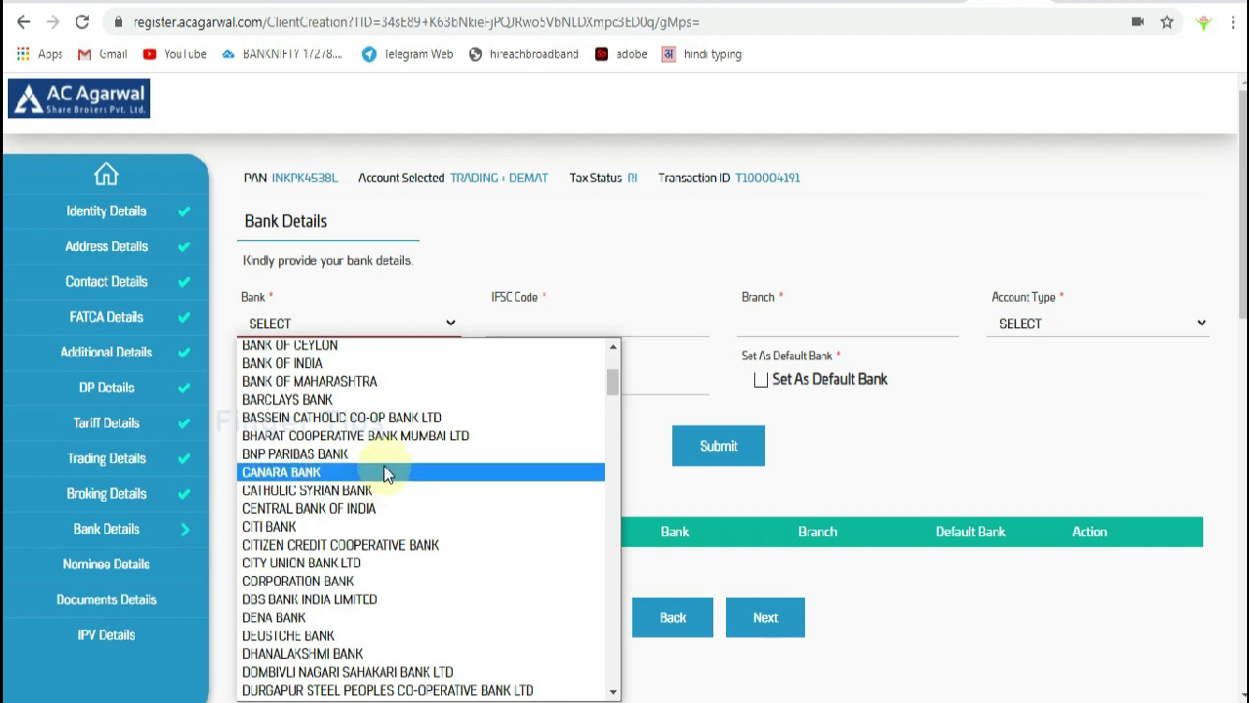
pyautogui.click(384, 472)
pyautogui.click(543, 322)
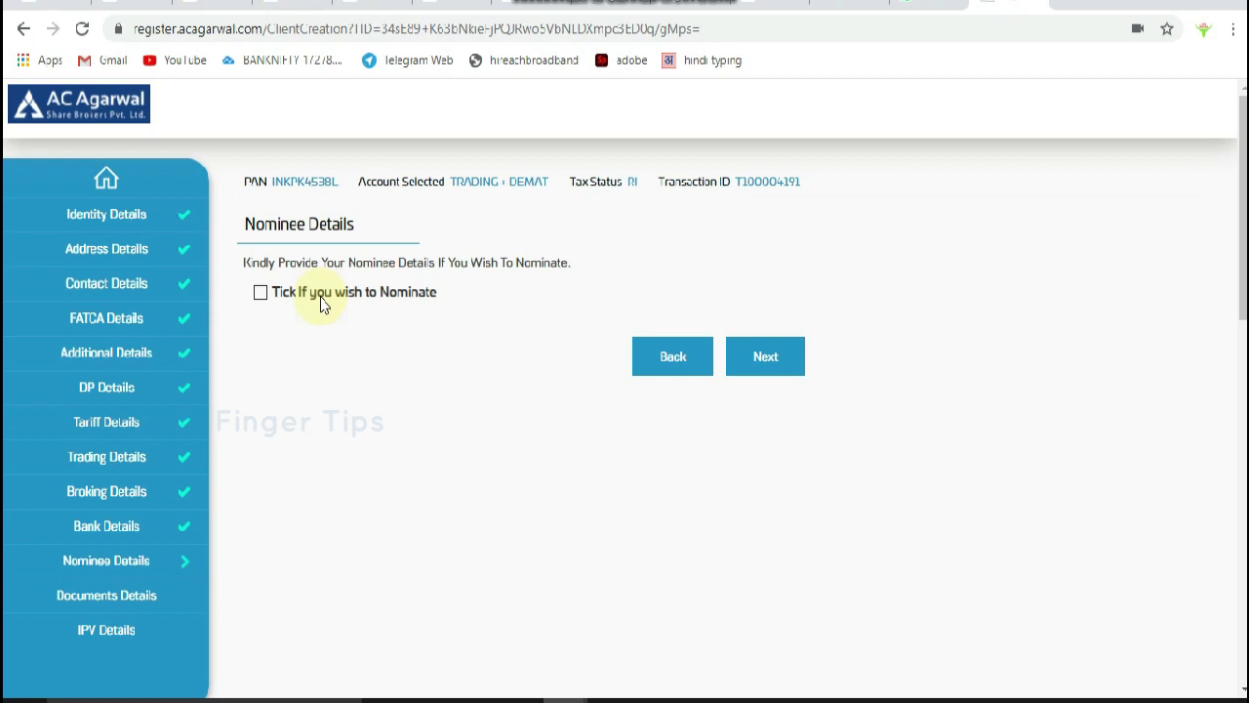
# - Opt to nominate a person for the account and start filling in the nominee details
pyautogui.click(261, 292)
pyautogui.click(324, 351)
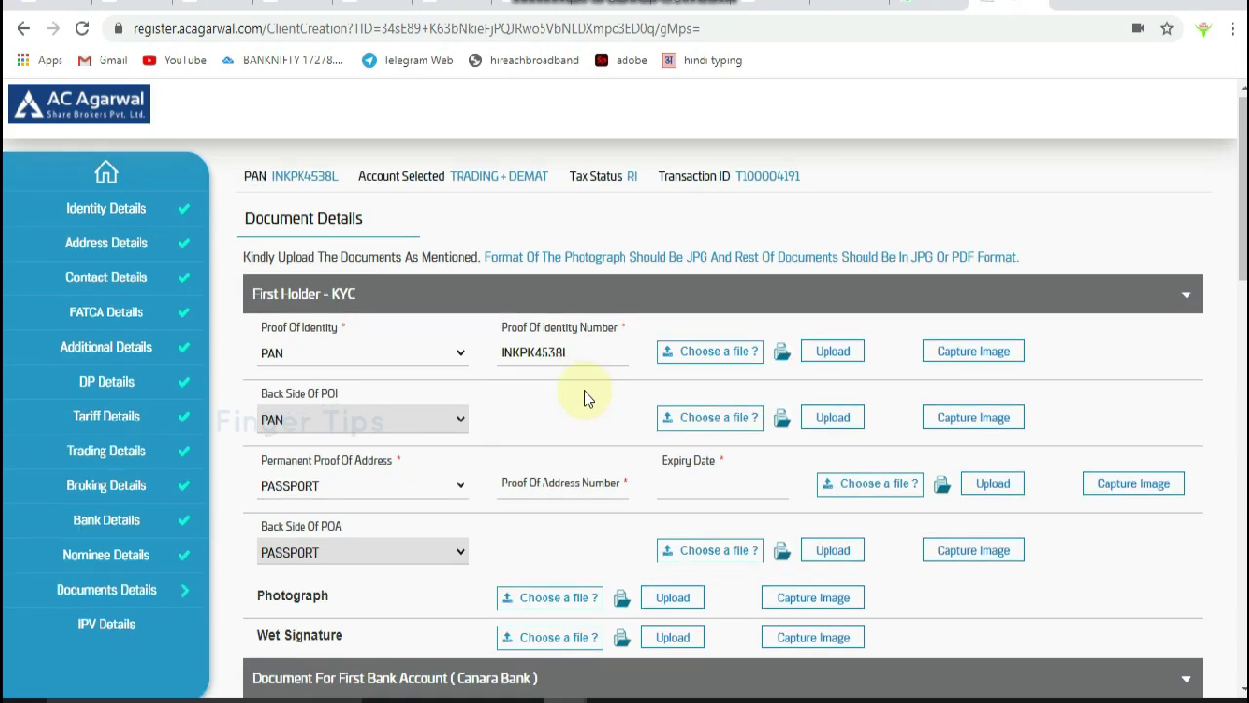
# - Go through the KYC and bank document sections and try to submit the document details
pyautogui.scroll(-1, 586, 395)
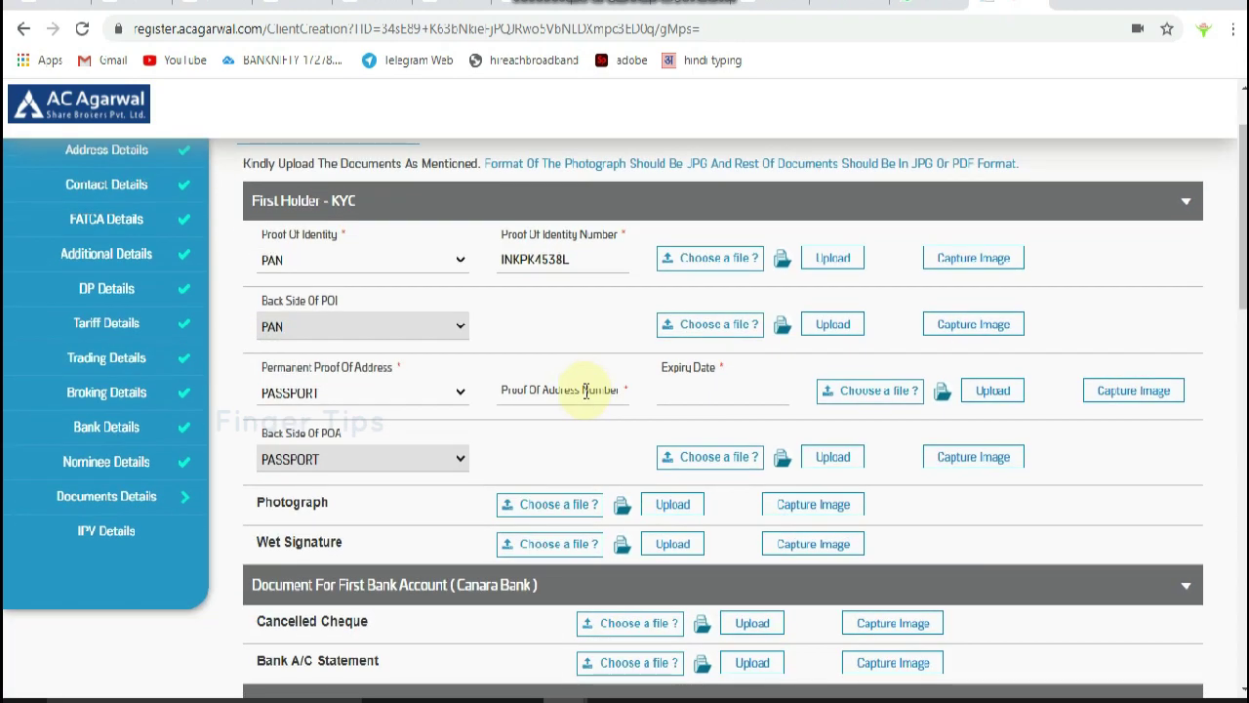
pyautogui.scroll(1, 606, 386)
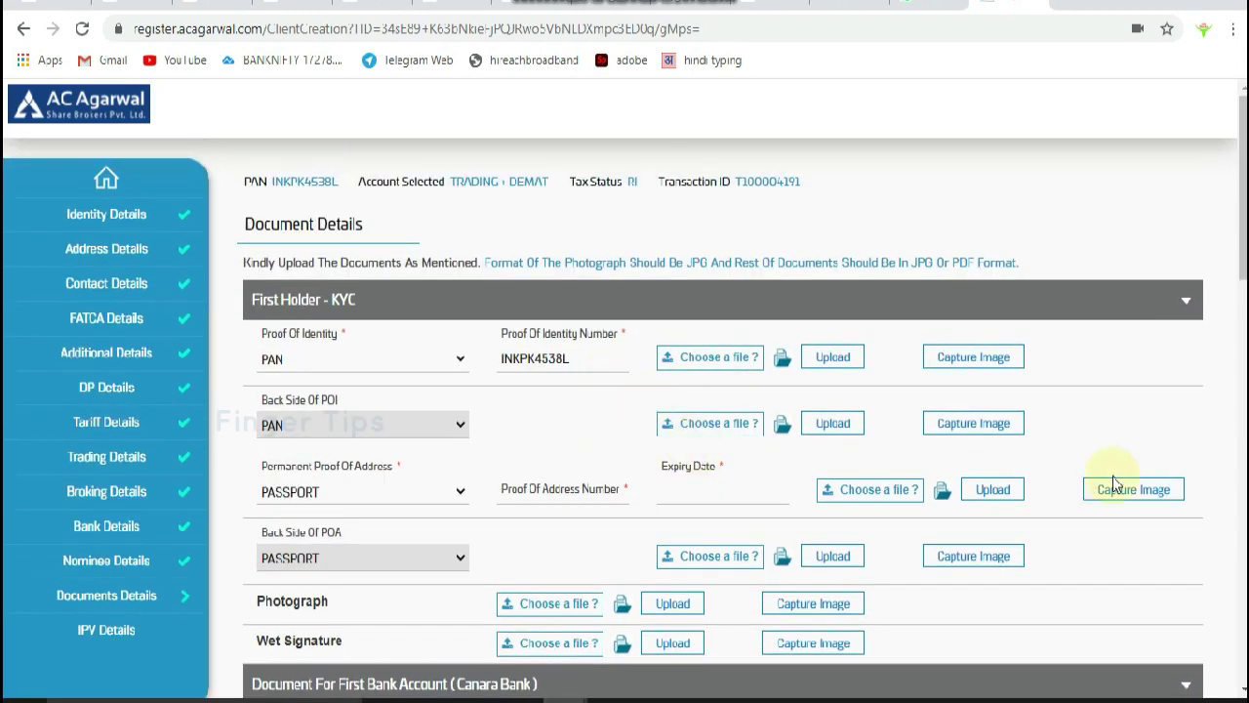
pyautogui.moveTo(1243, 244); pyautogui.dragTo(1243, 265)
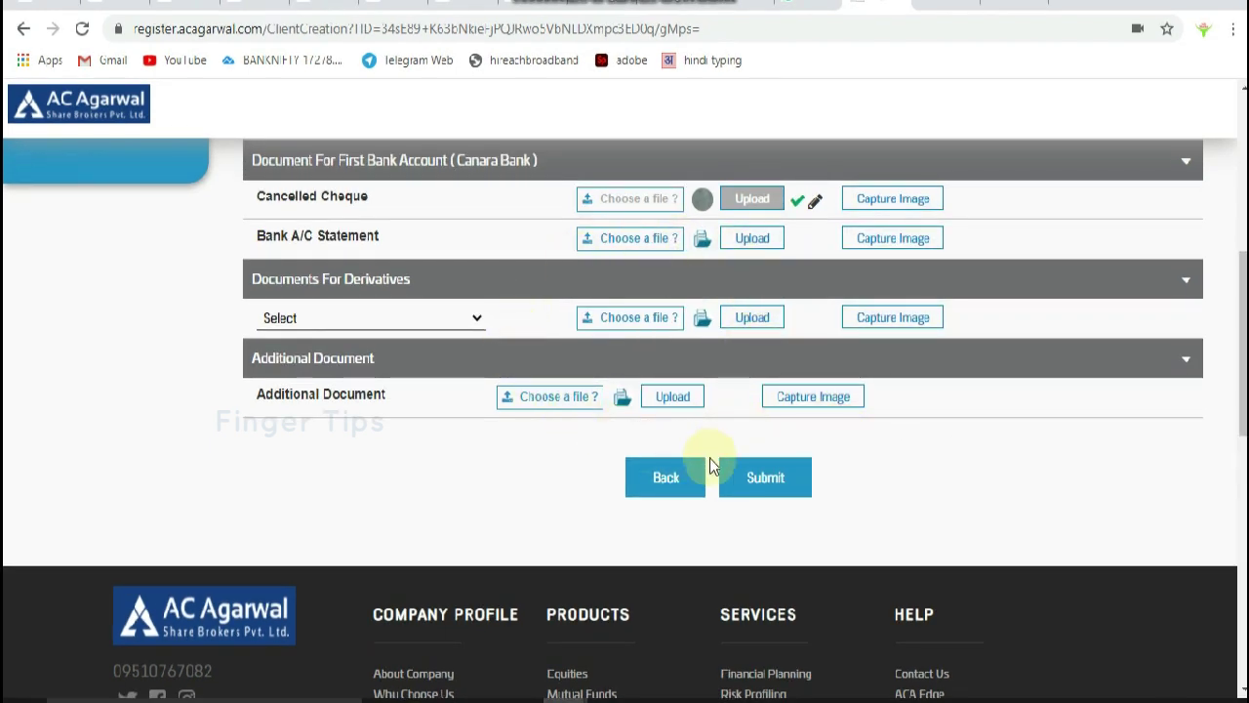
pyautogui.click(758, 479)
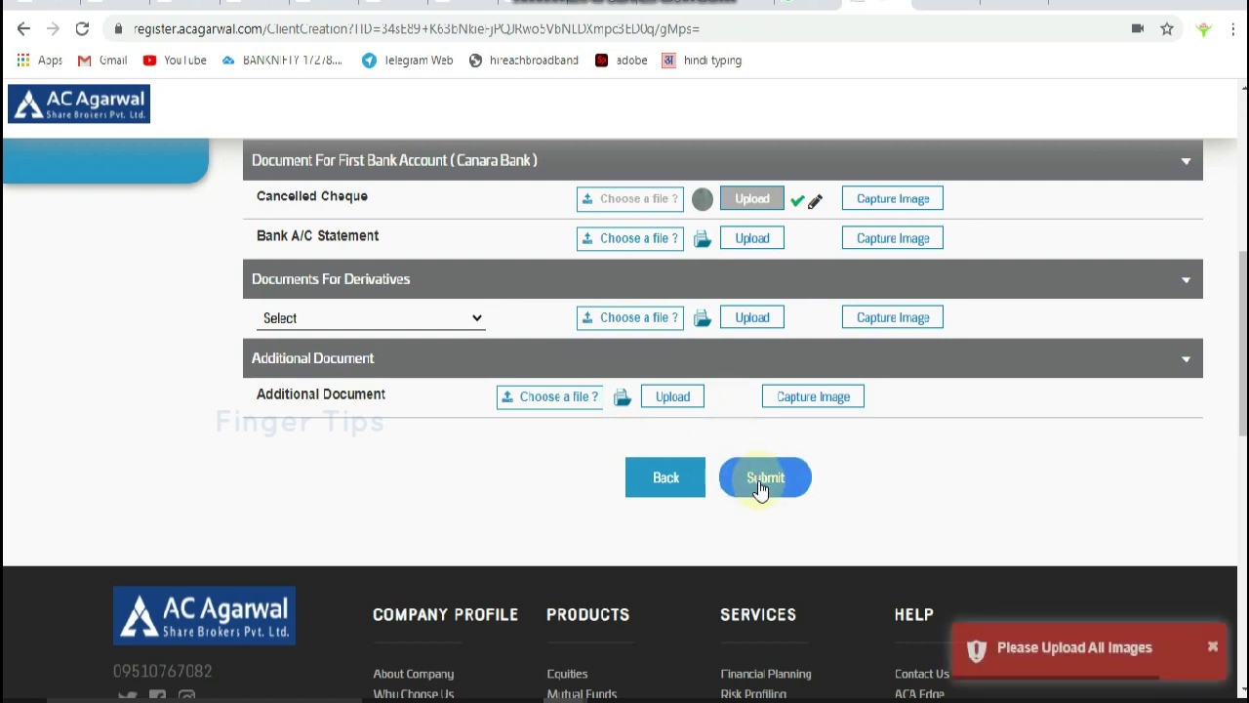
pyautogui.click(1213, 649)
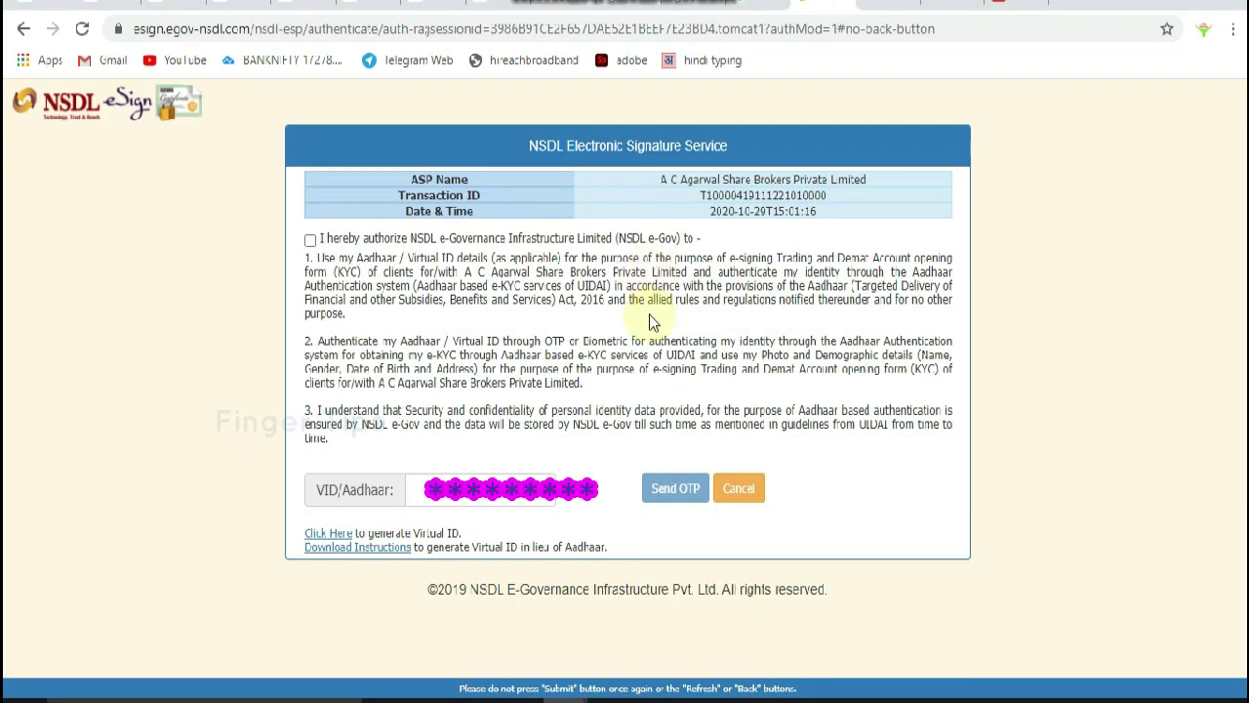
# - Enter the applicant's VID/Aadhaar number in the NSDL Electronic Signature Service and authorize its use for e-signing the account opening form
pyautogui.click(517, 493)
pyautogui.write('8')
pyautogui.click(310, 240)
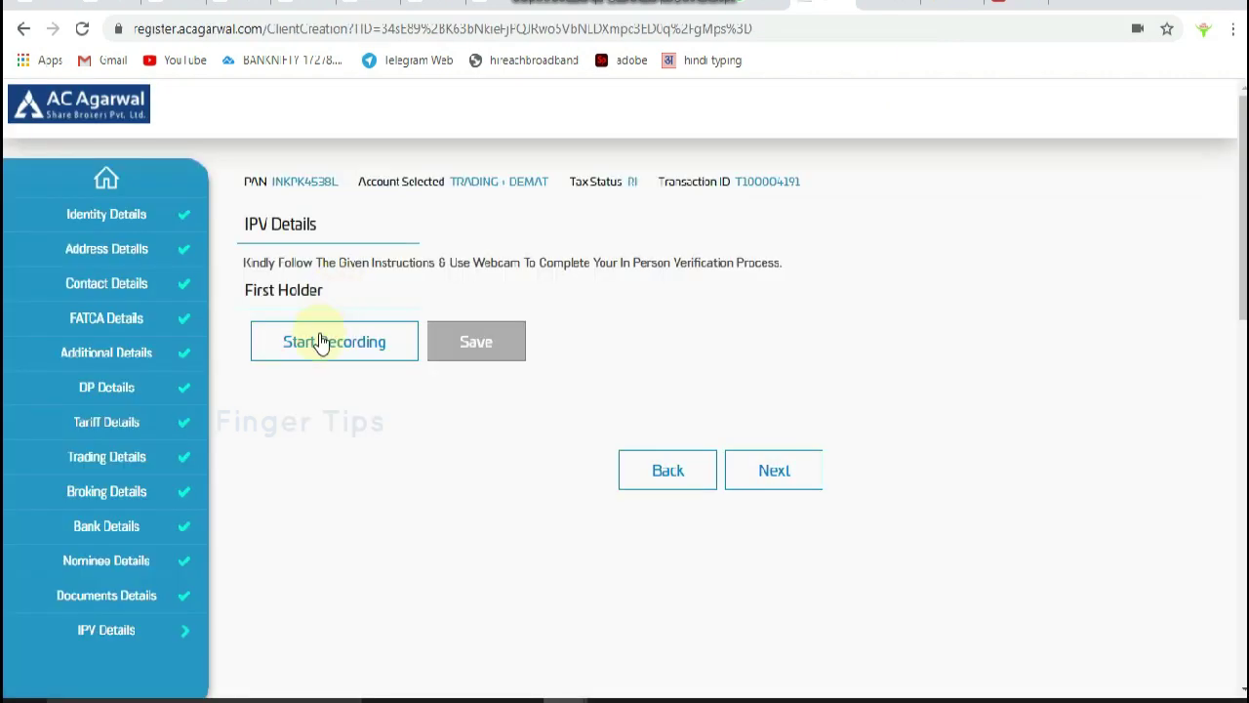